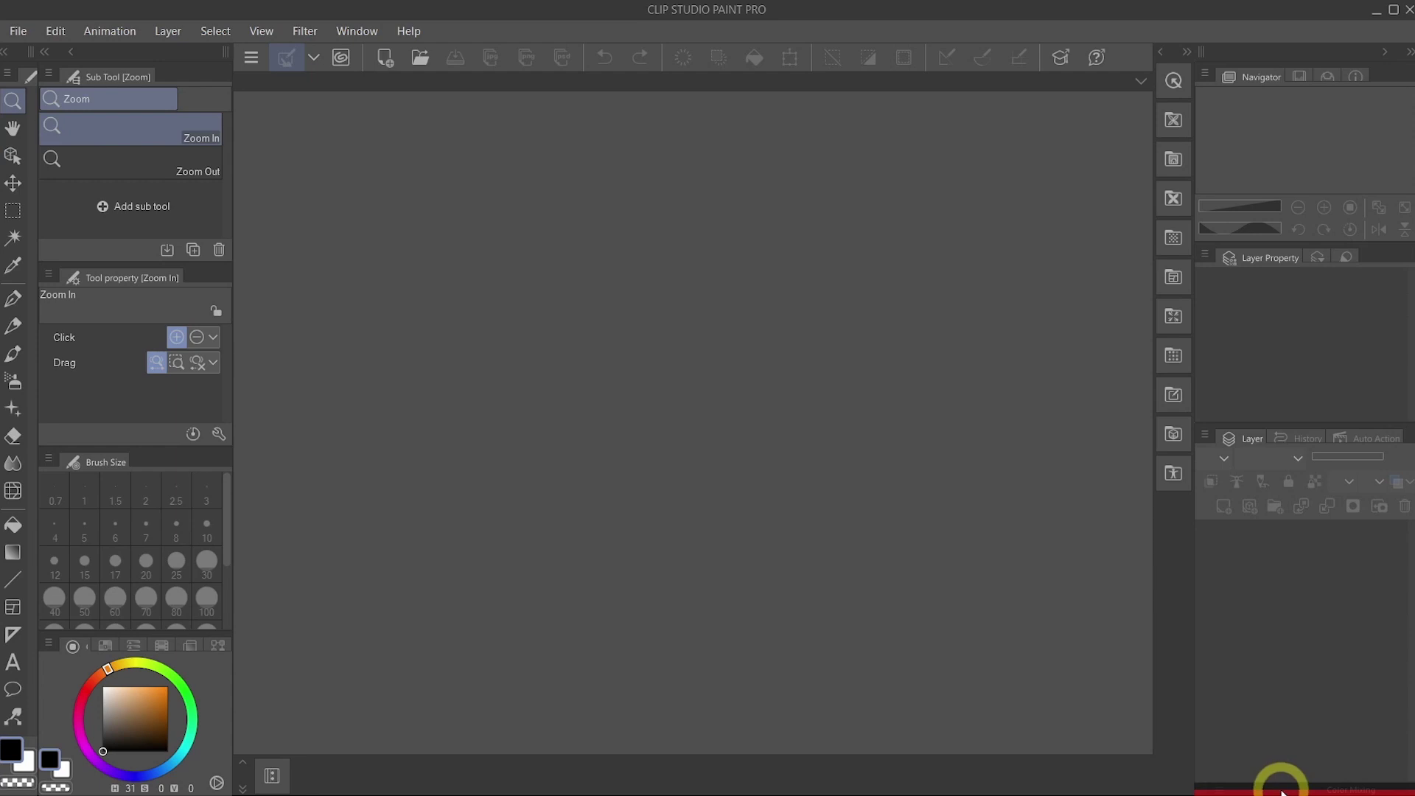
Dock the Color Mixing palette in the right column, directly below the Layer palette.
left_click_drag(1281, 793, 1281, 792)
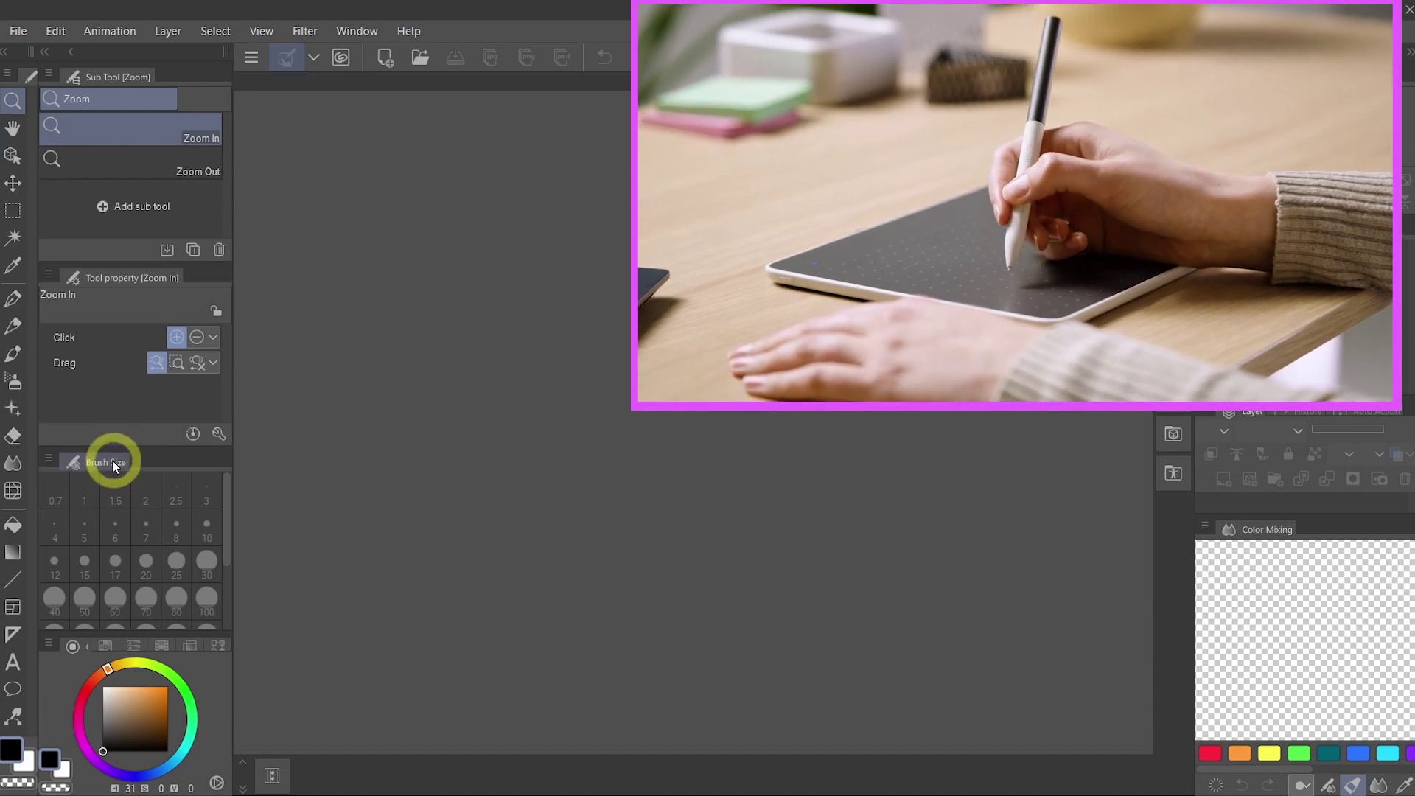
Hide the Brush Size palette, then hide the Color Set palette from its tab menu.
left_click(49, 460)
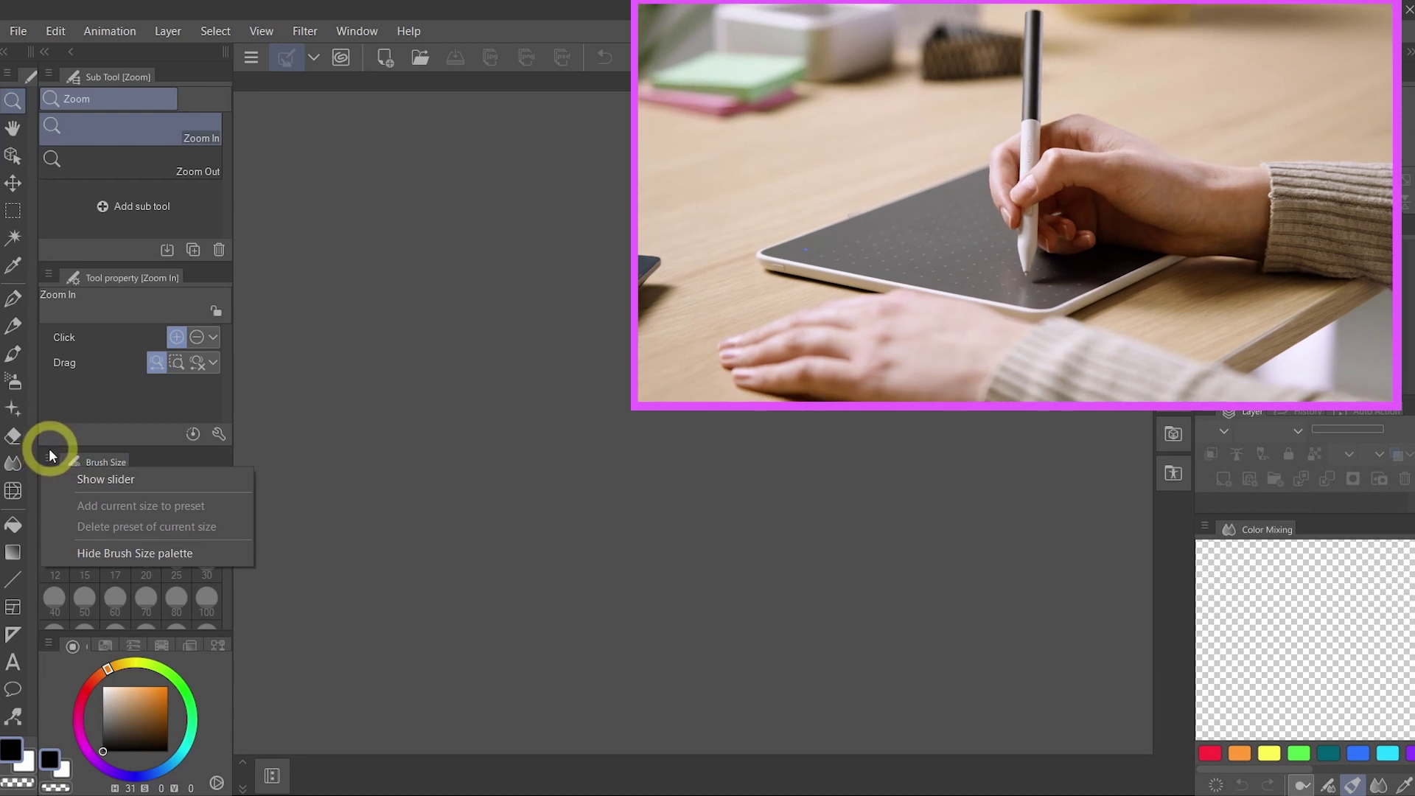
left_click(127, 554)
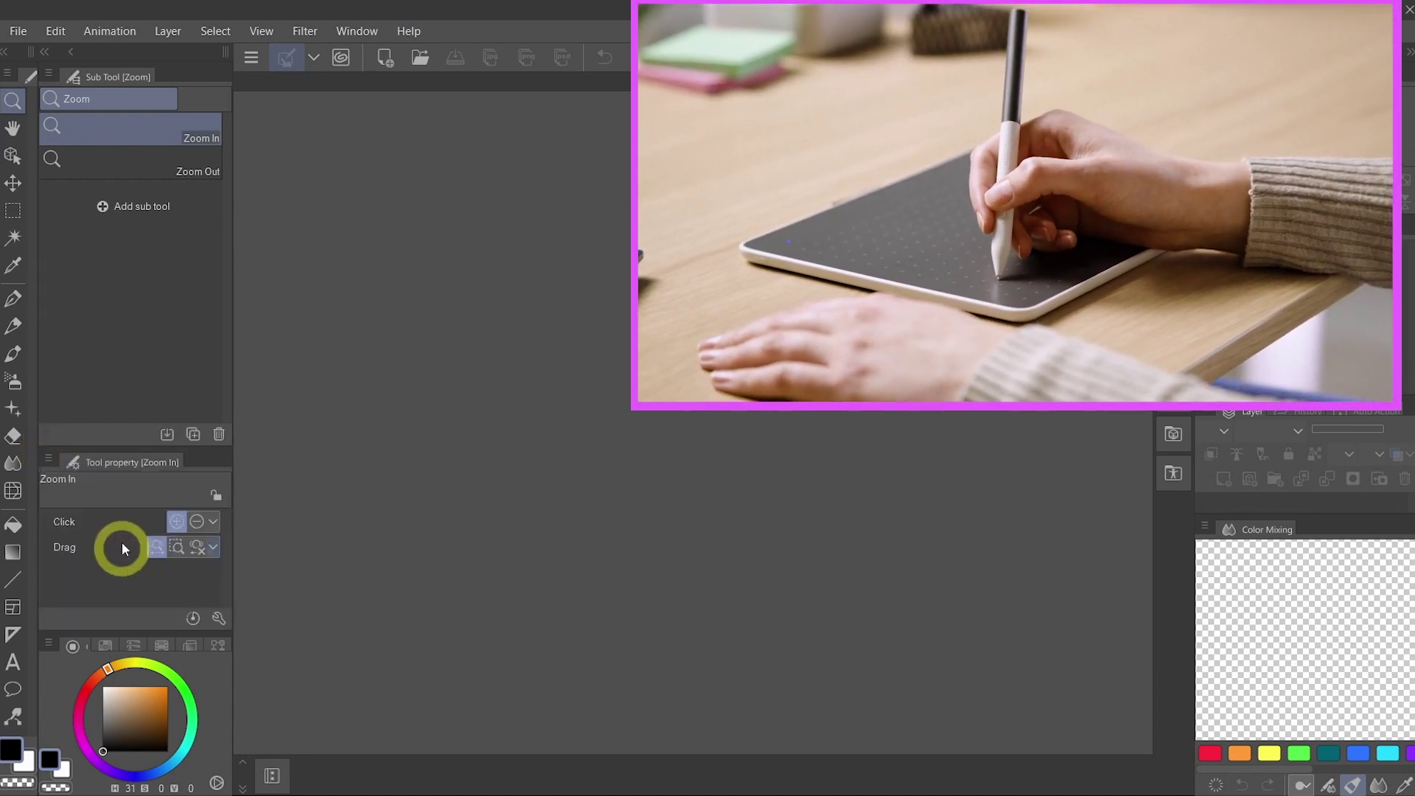
left_click(105, 644)
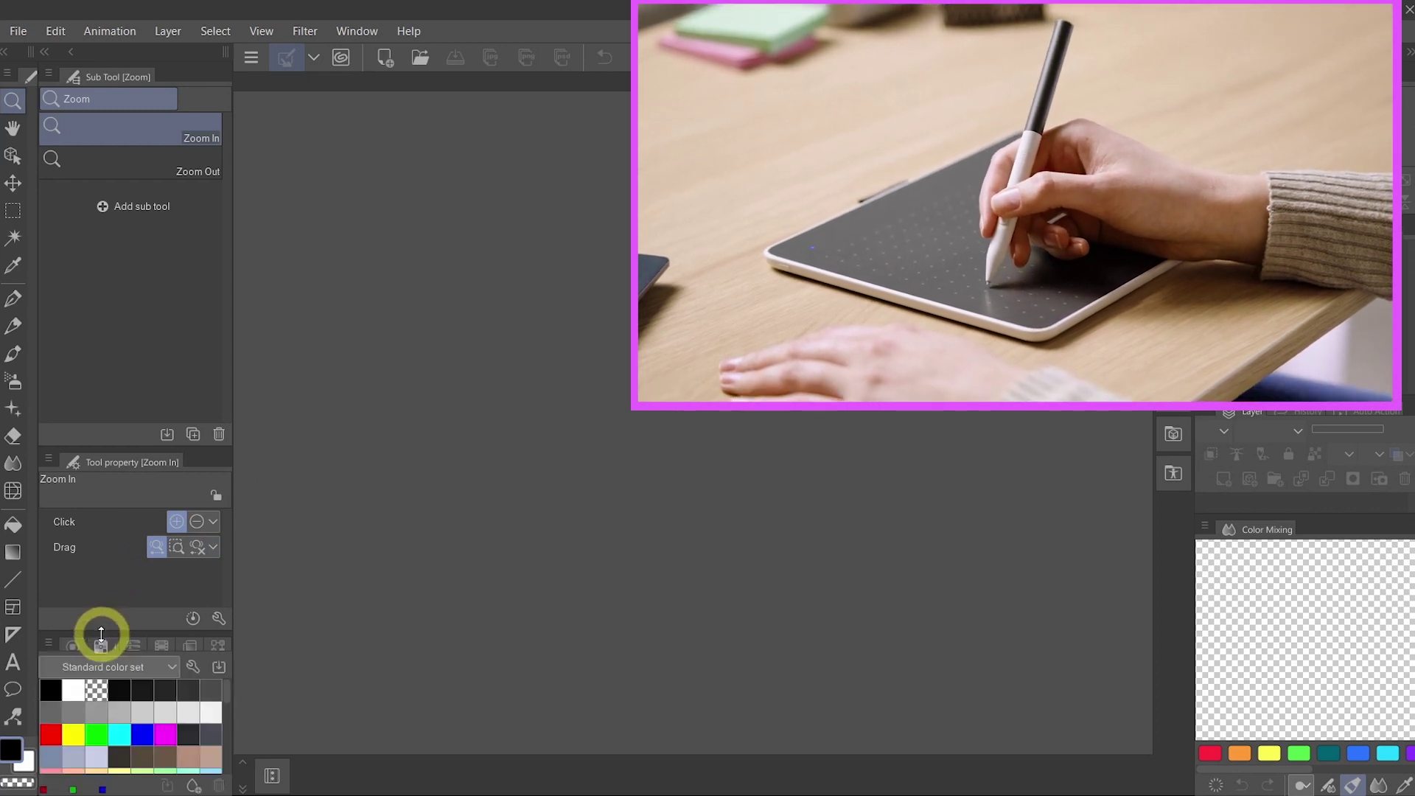
left_click(49, 645)
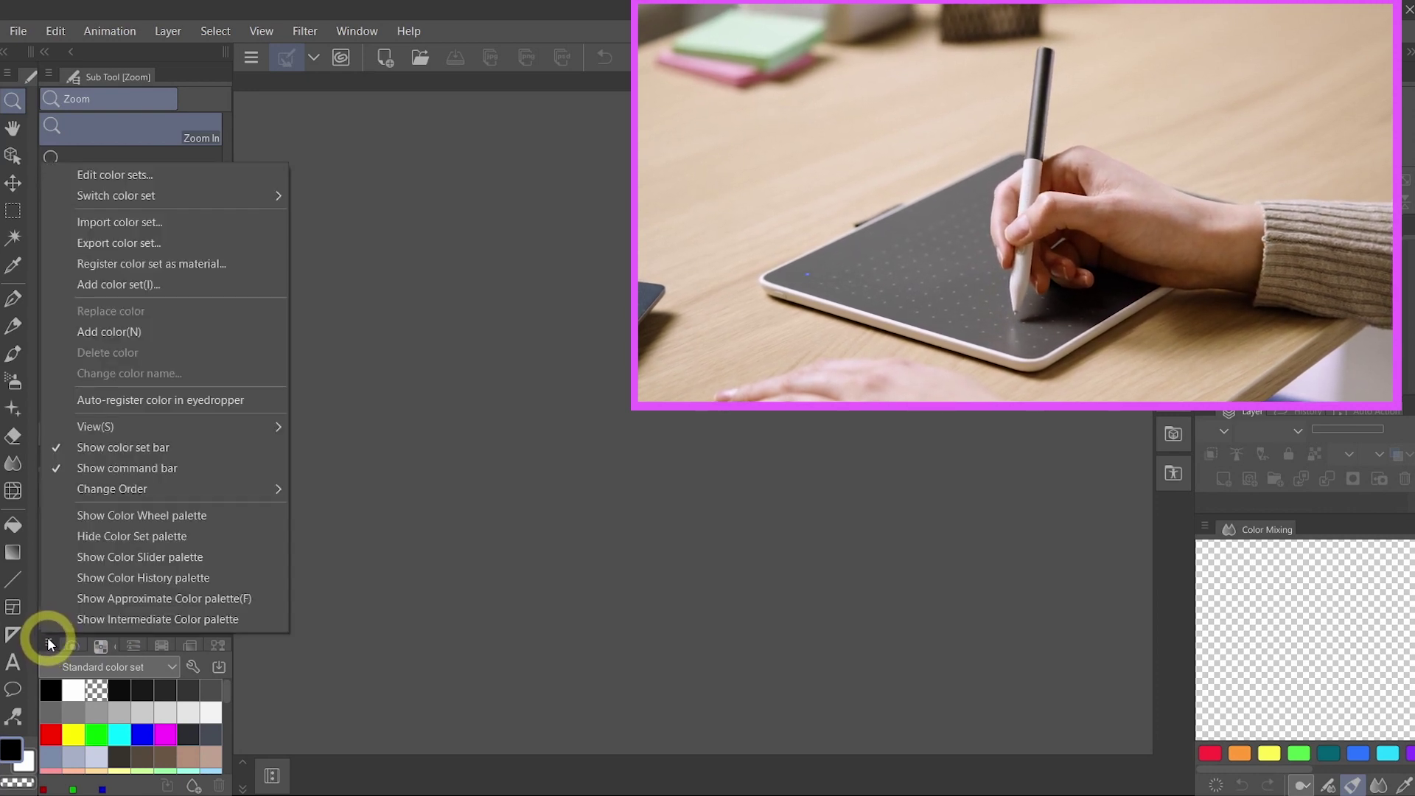
left_click(191, 538)
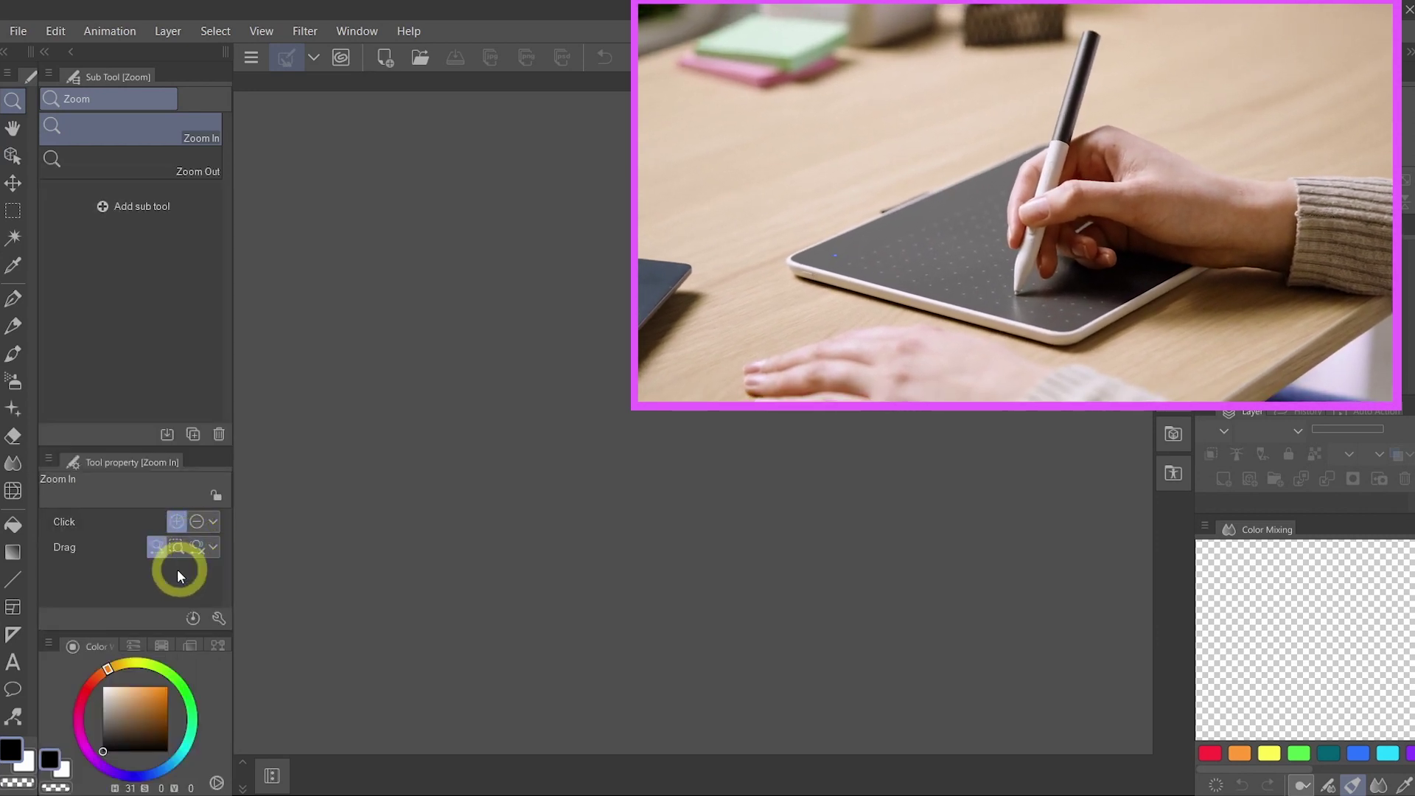
Hide the Color Slider and Color History palettes from their tab menus.
left_click(133, 645)
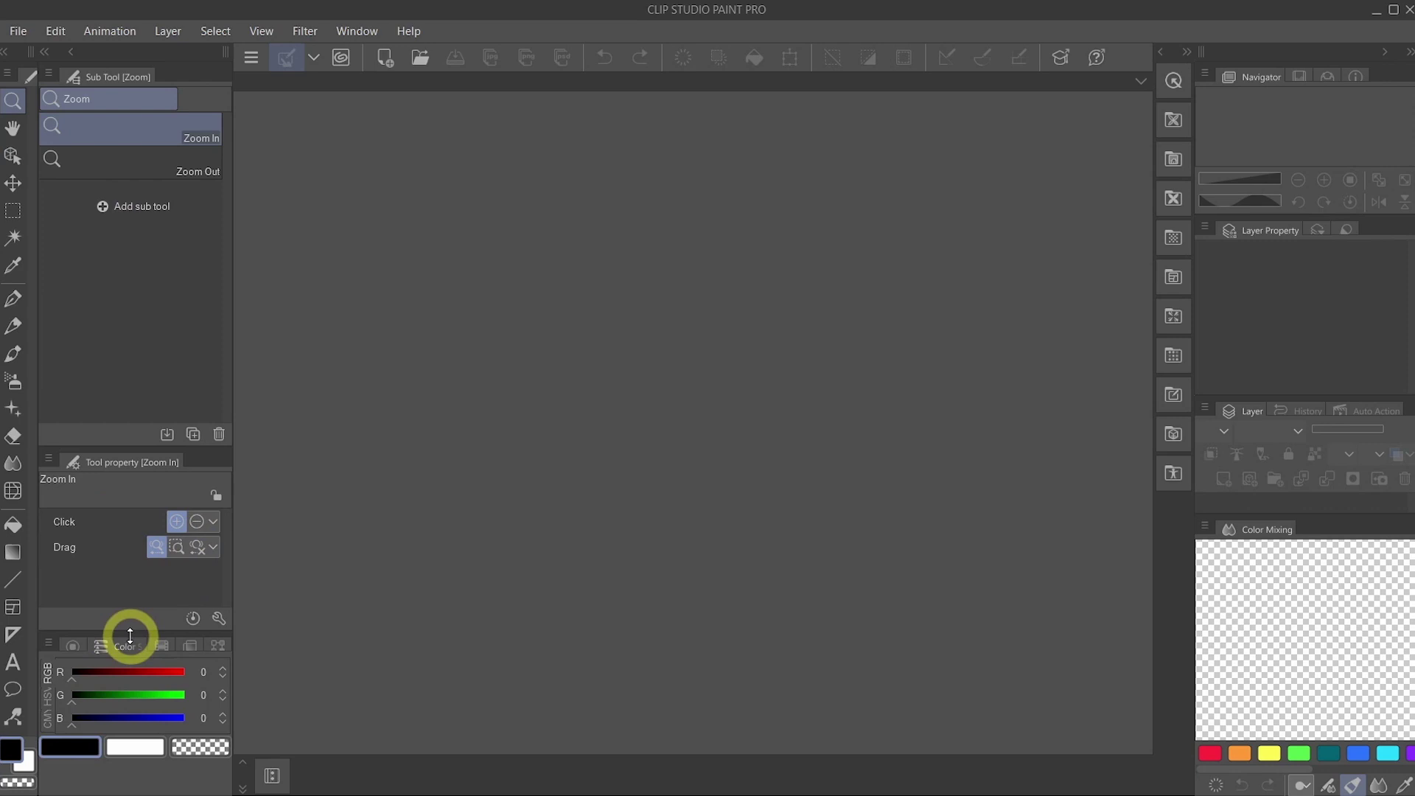
left_click(49, 640)
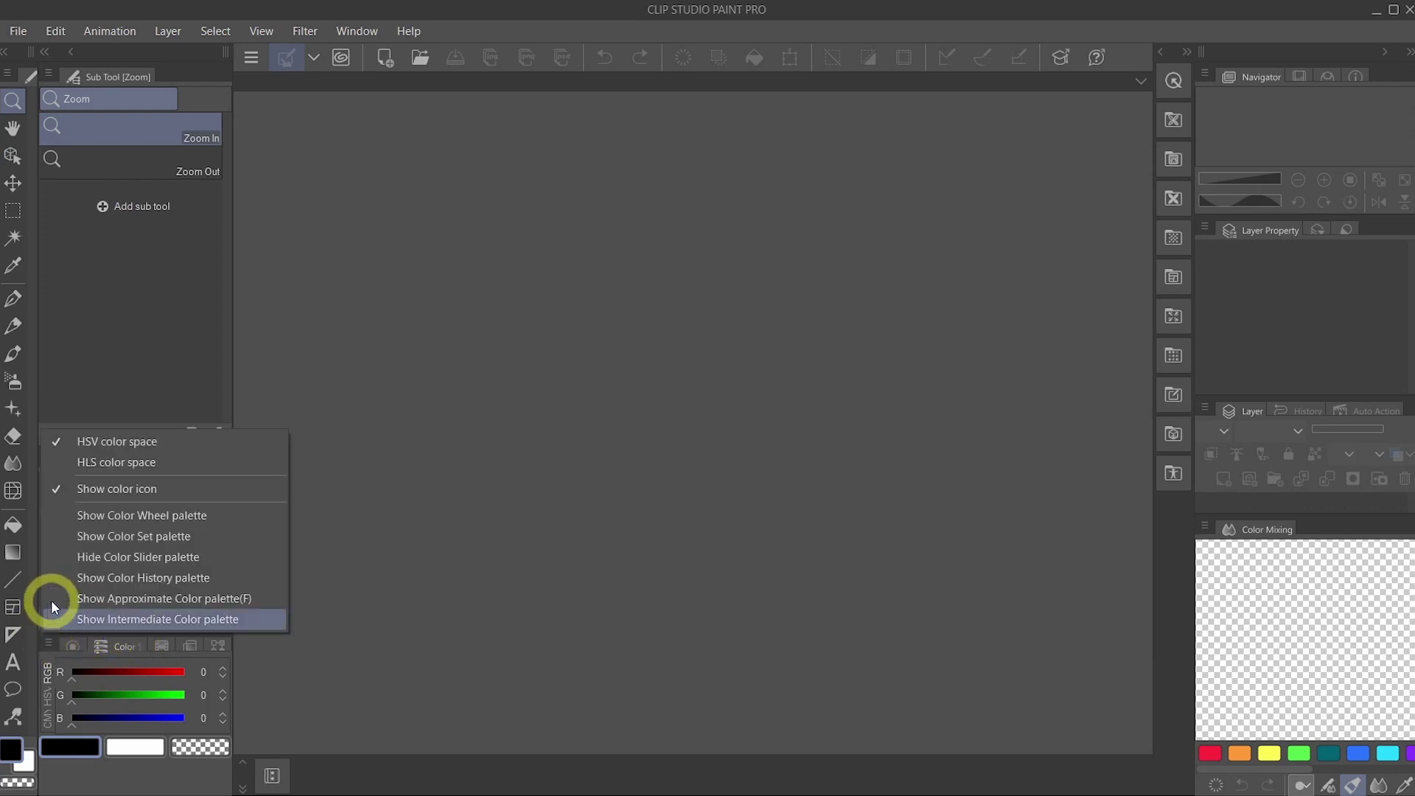
left_click(140, 562)
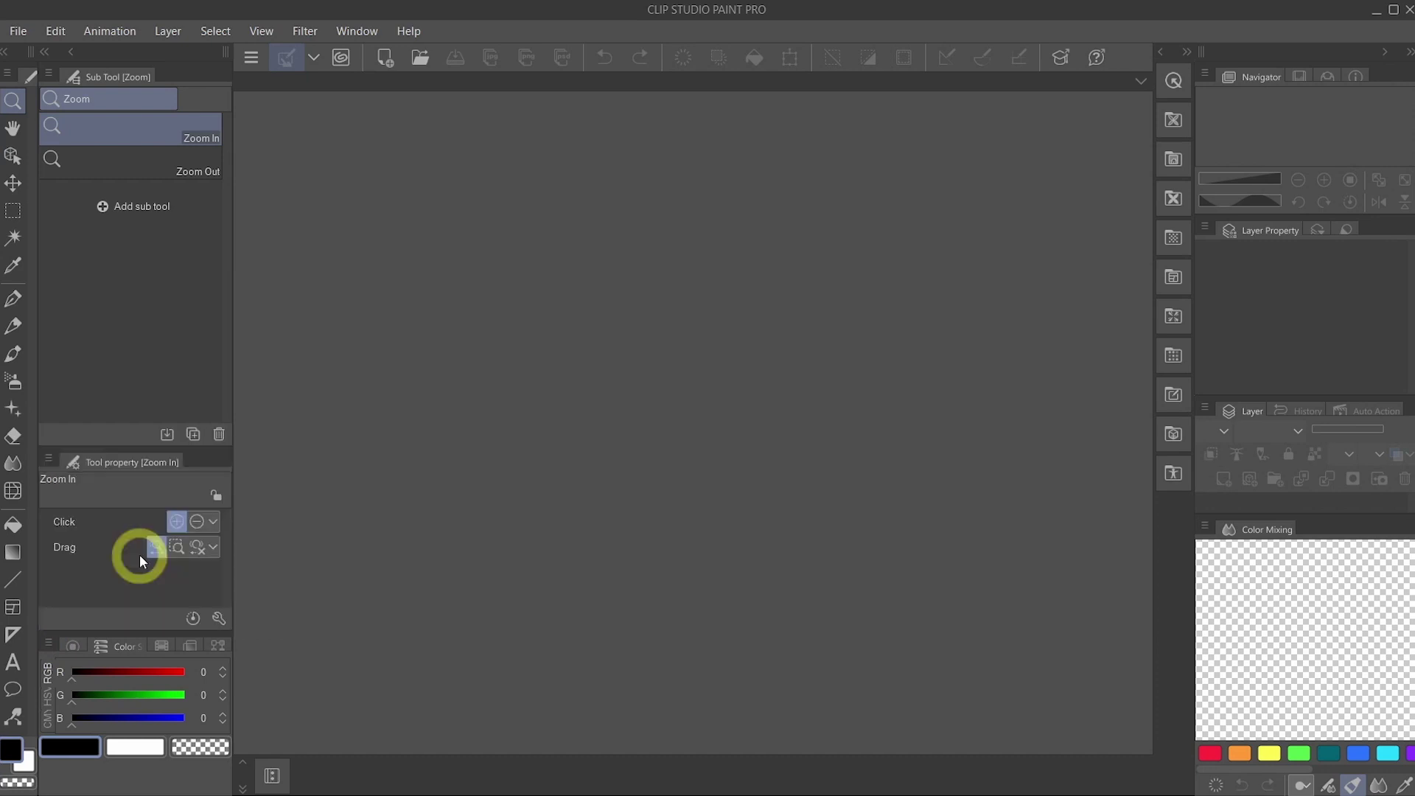
left_click(154, 646)
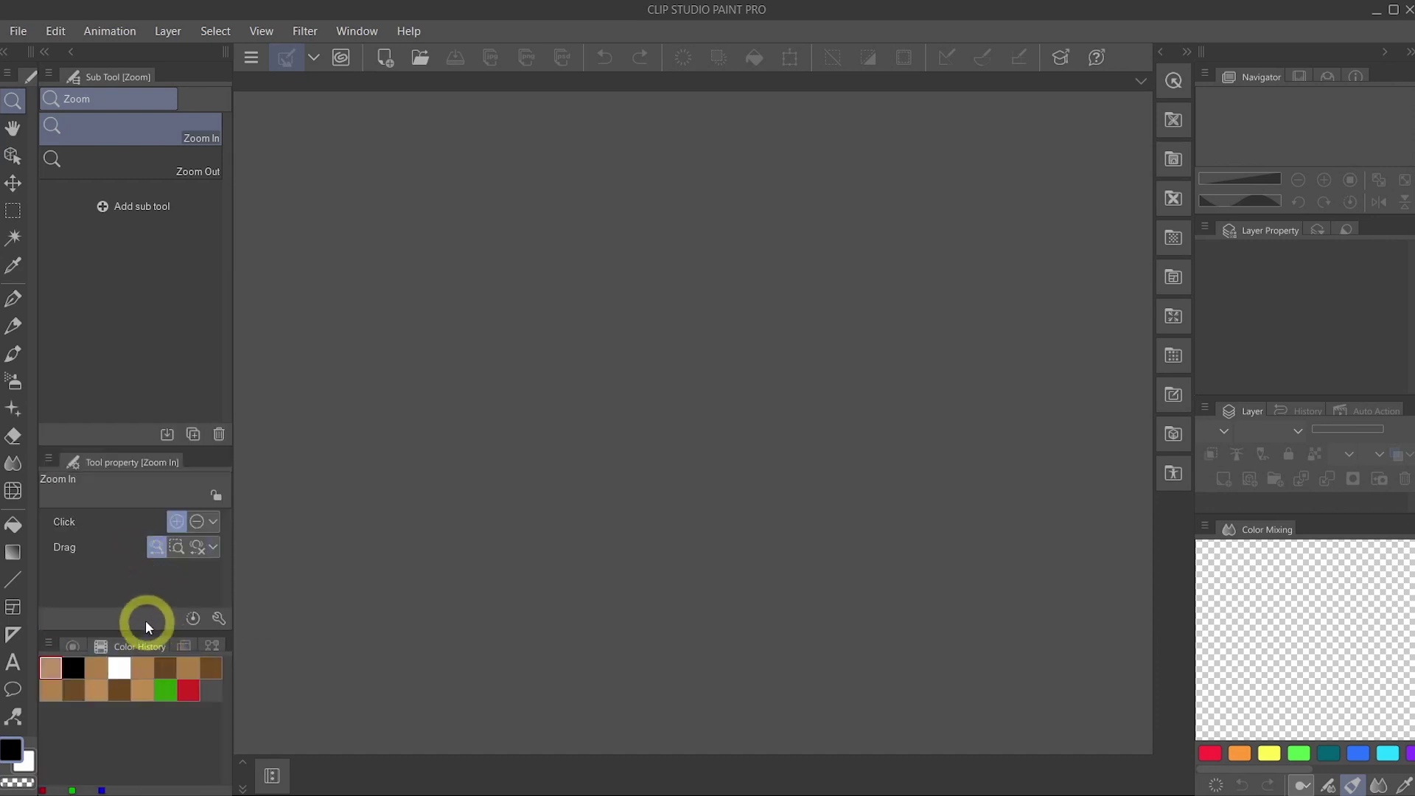
left_click(50, 645)
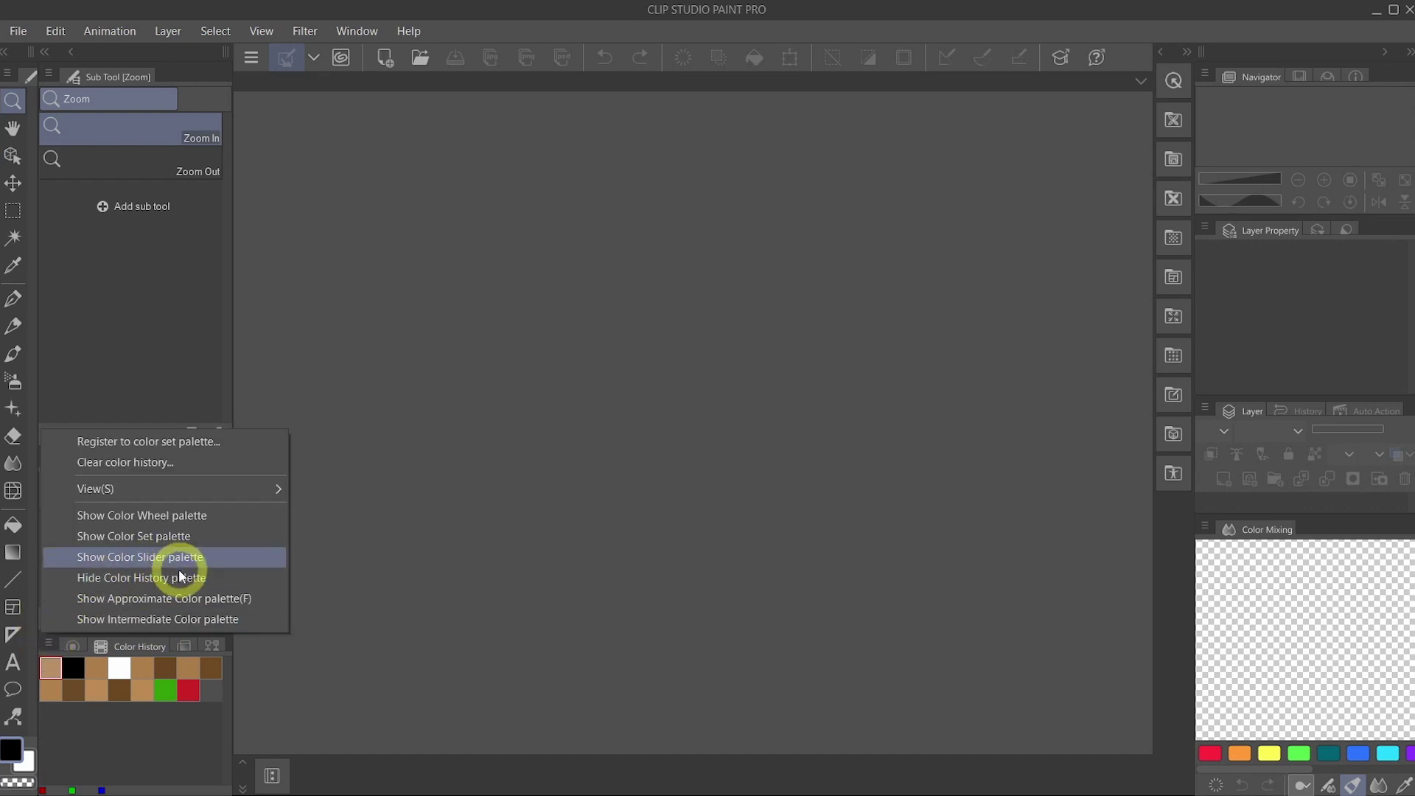
left_click(202, 580)
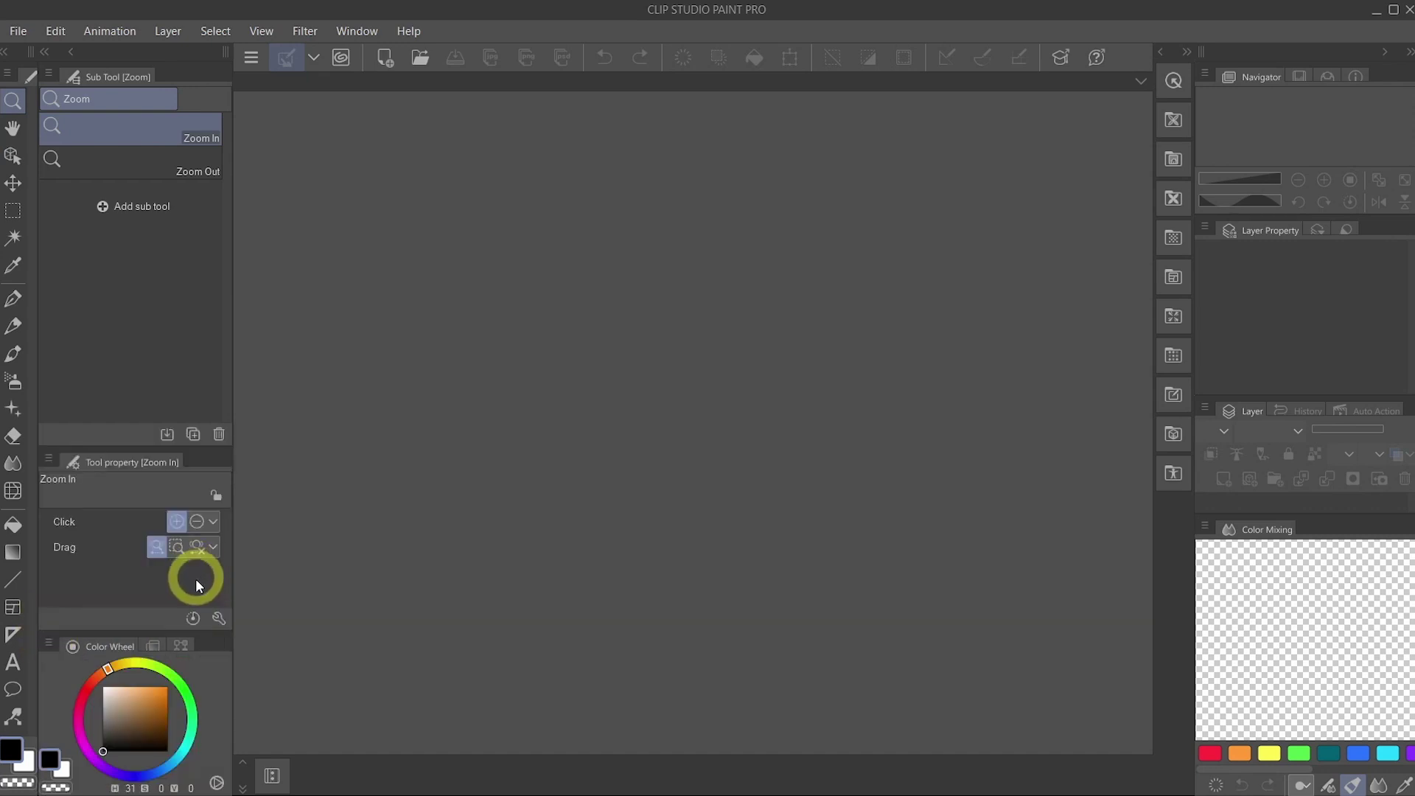
Hide the Approximate Color and Intermediate Color palettes, leaving only the Color Wheel.
left_click(155, 648)
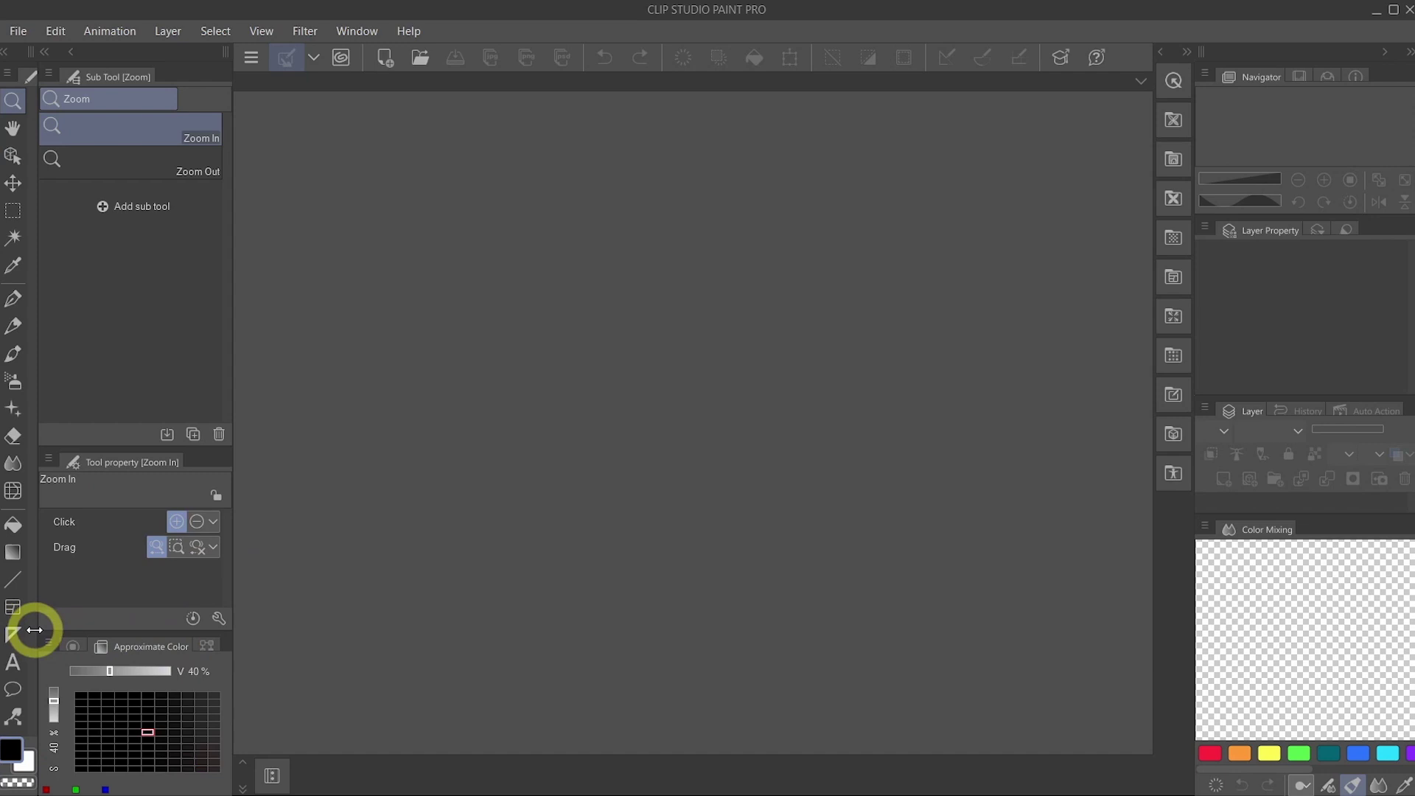
left_click(48, 642)
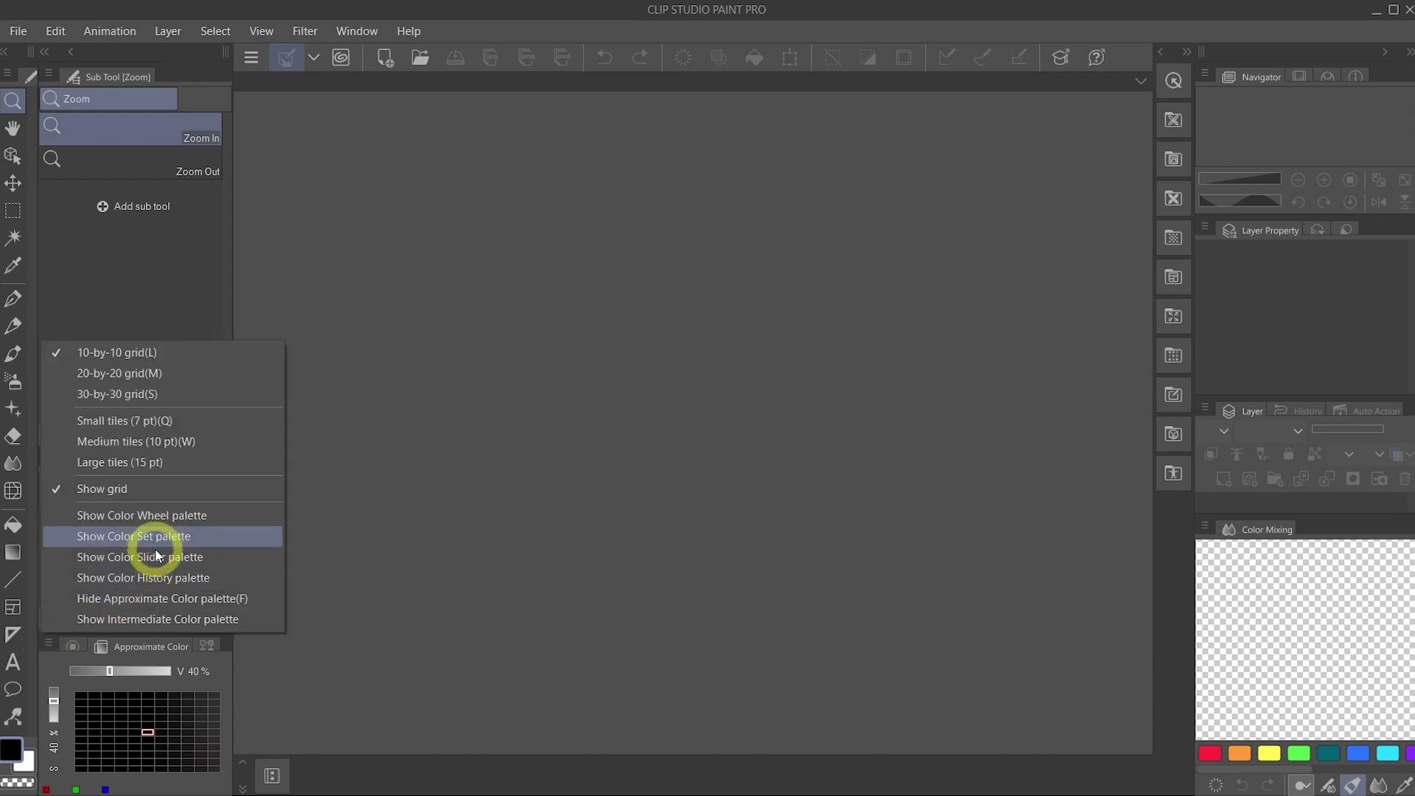
left_click(166, 600)
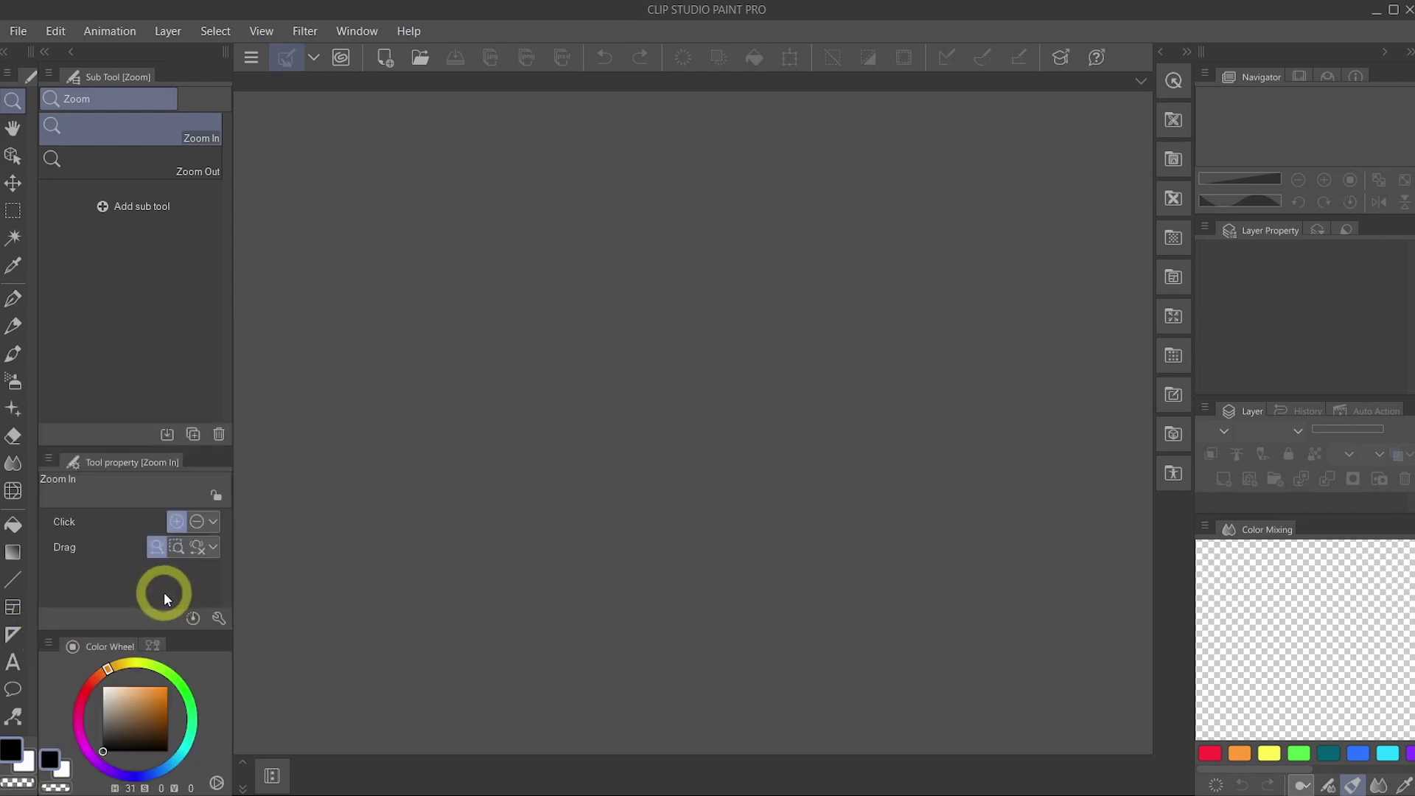
left_click(158, 643)
left_click(47, 641)
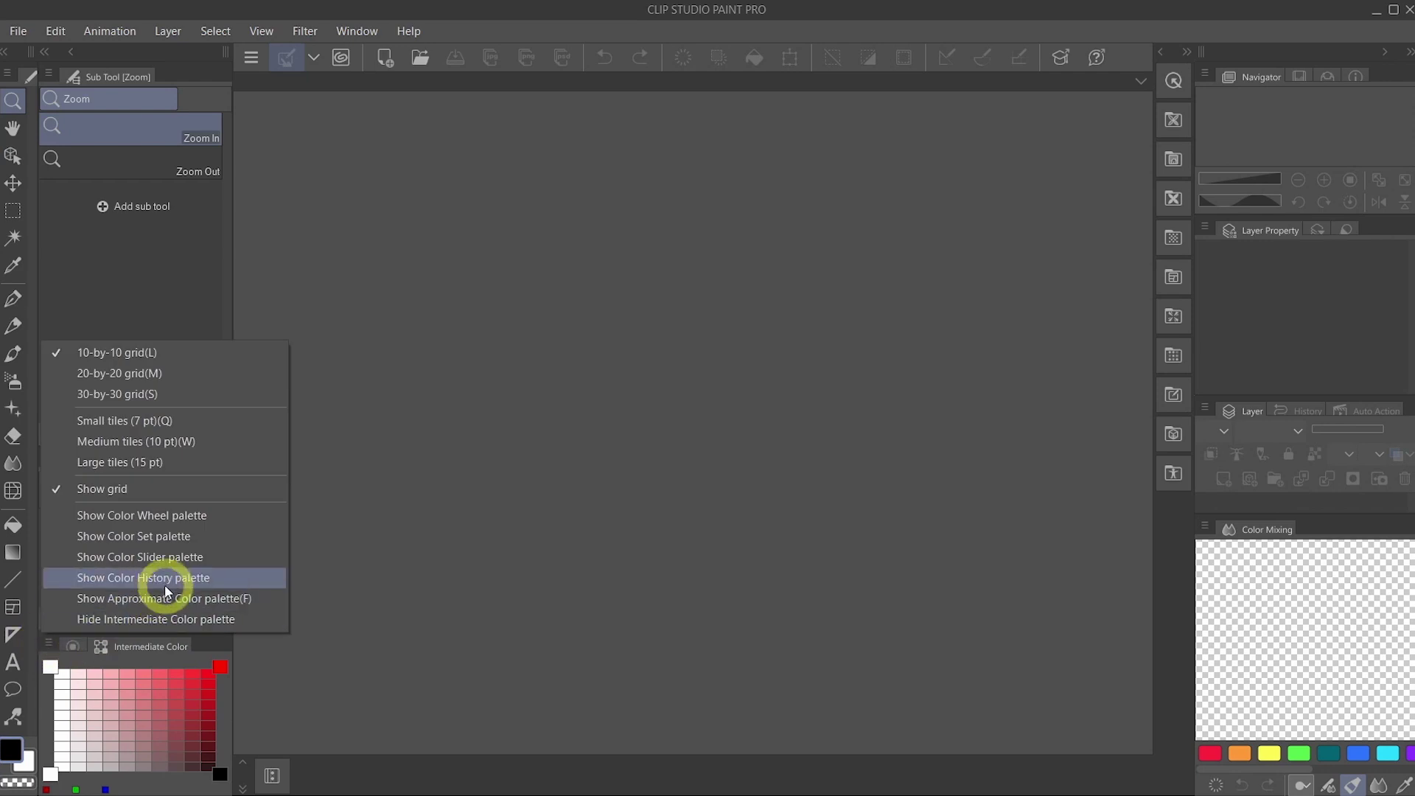
left_click(179, 624)
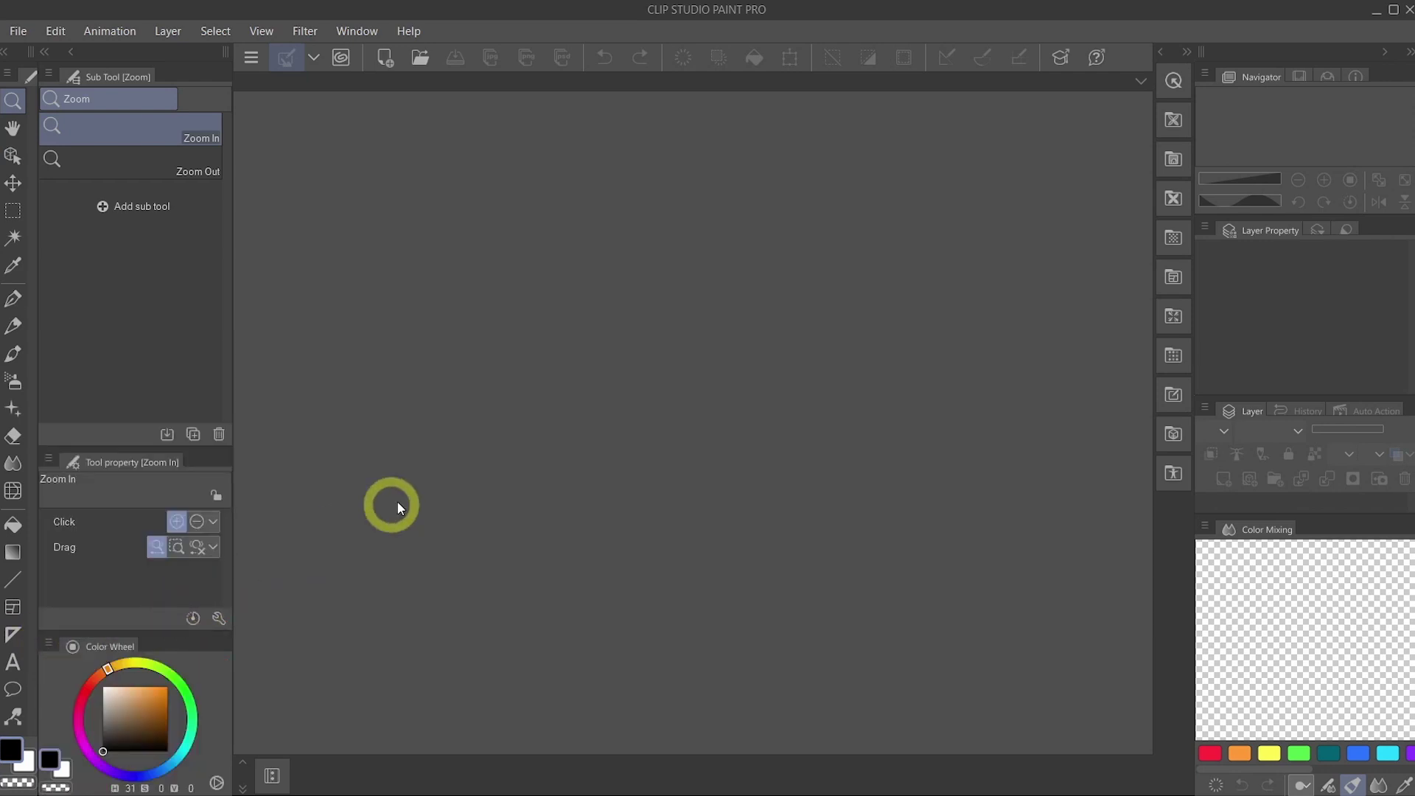
Hide the Sub View palette from its palette menu.
left_click(1299, 77)
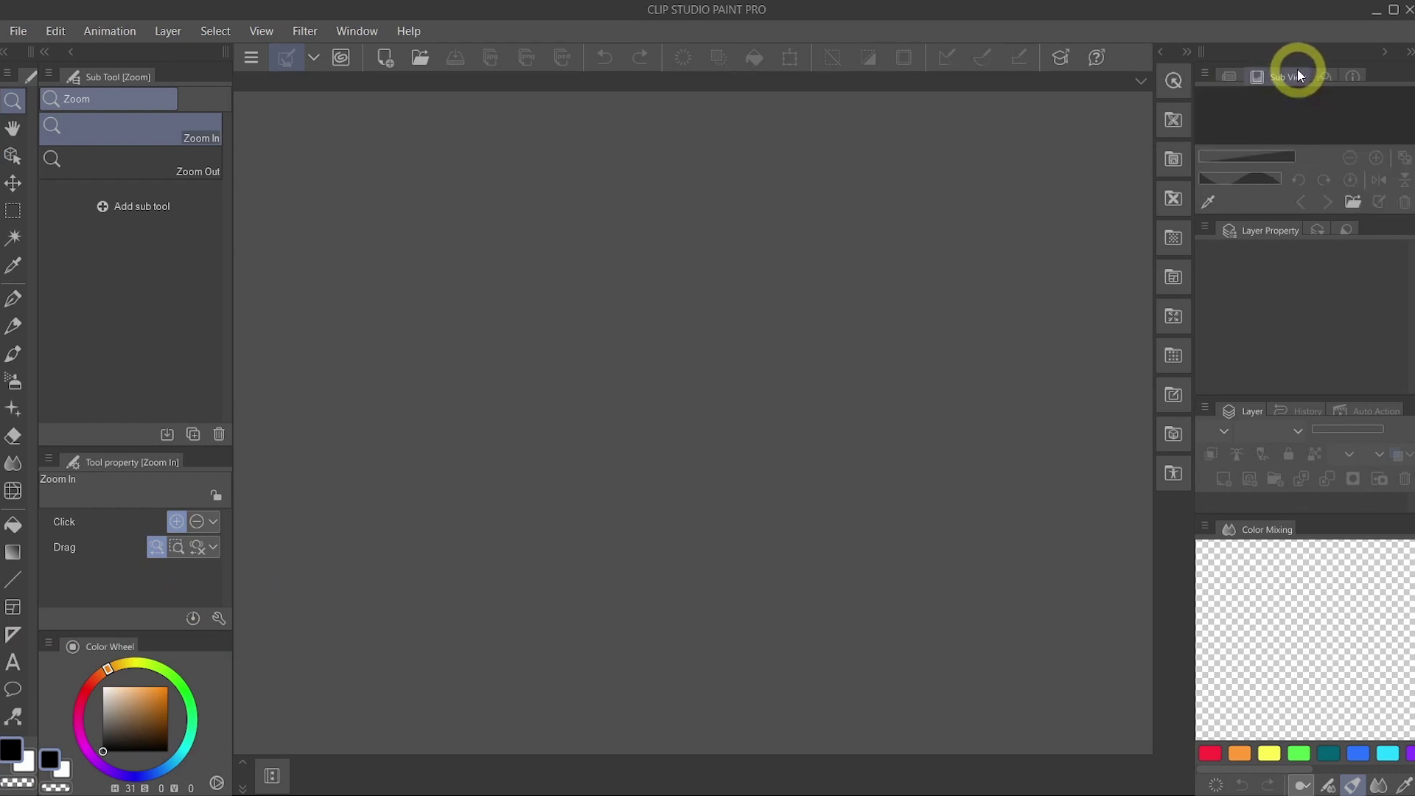
left_click(1209, 73)
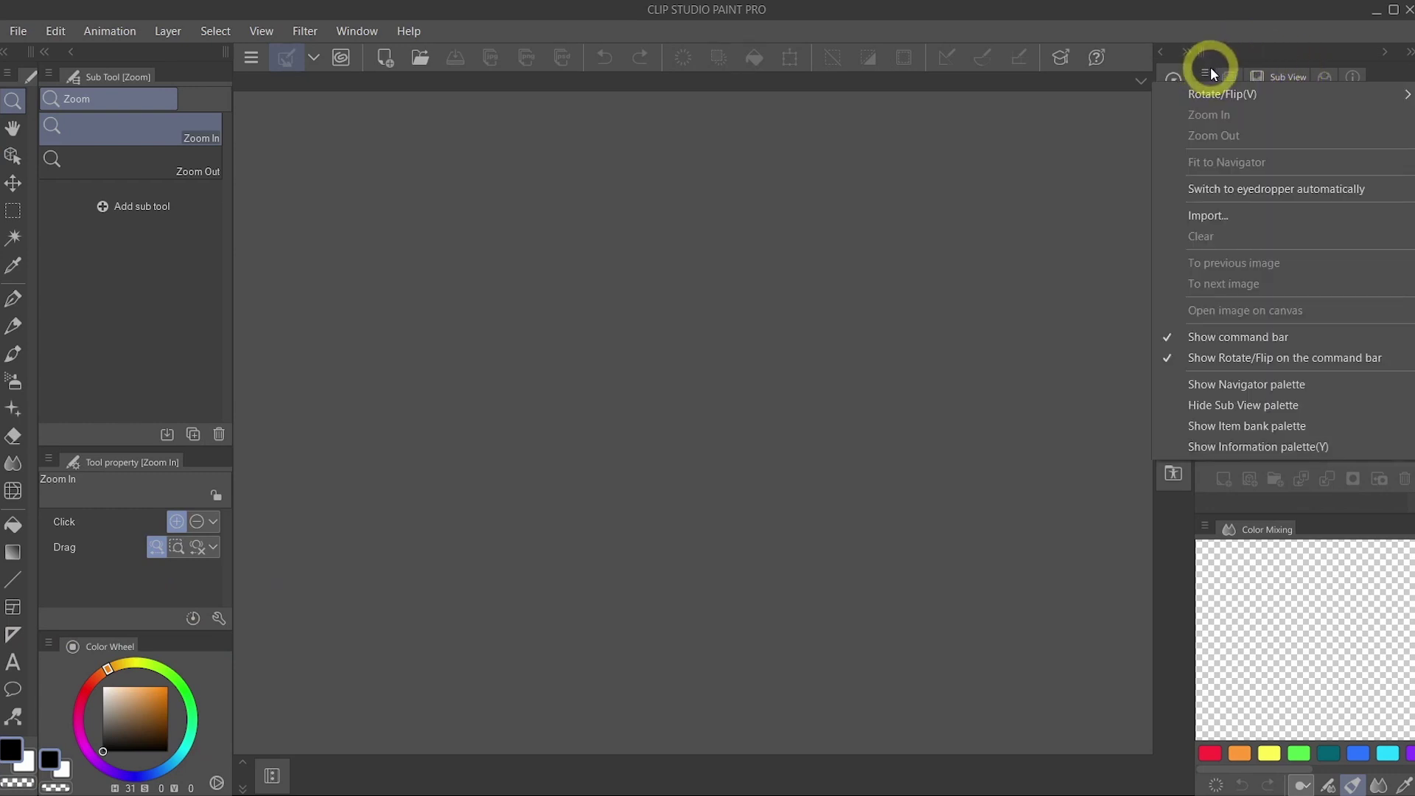
left_click(1264, 405)
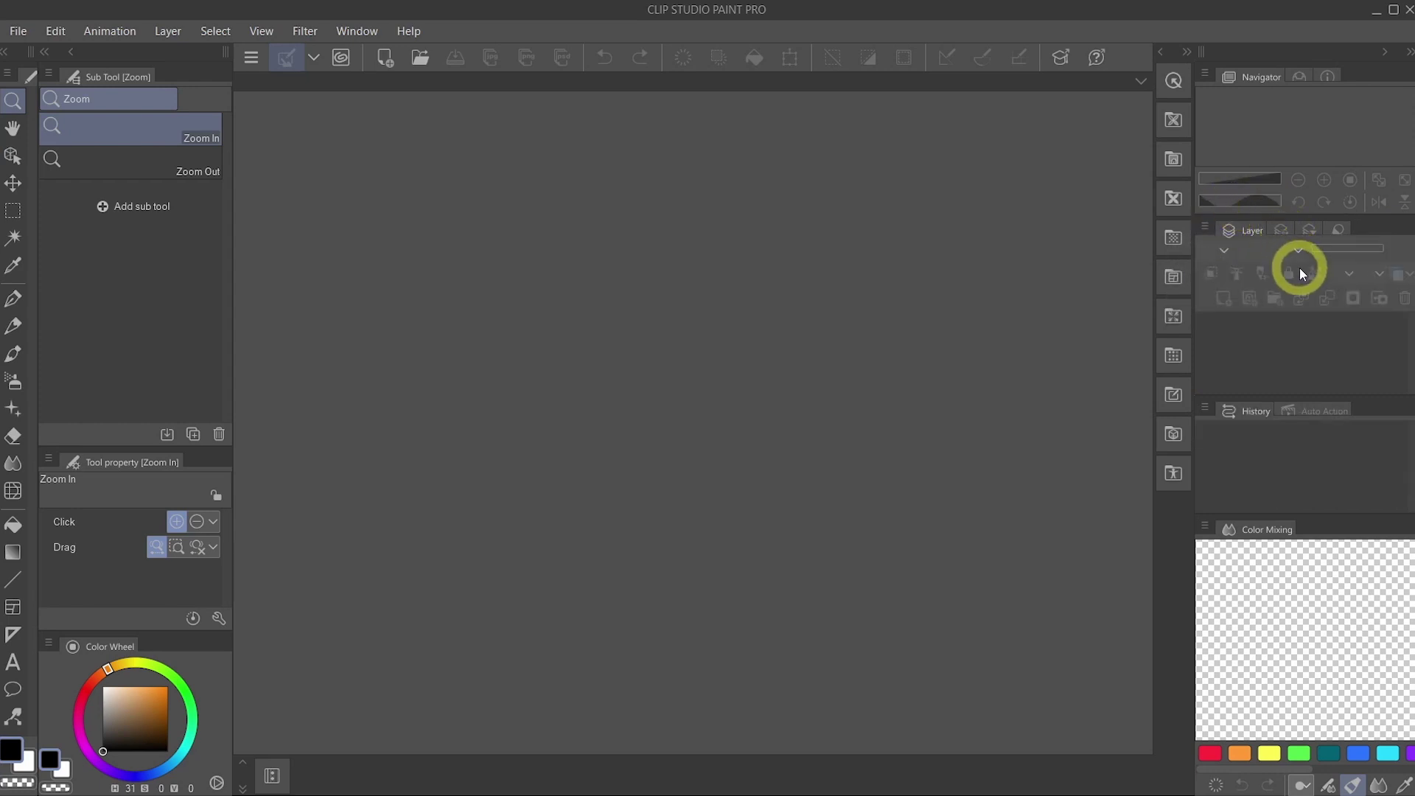
Hide the Item bank and Information palettes.
left_click(1300, 77)
left_click(1206, 75)
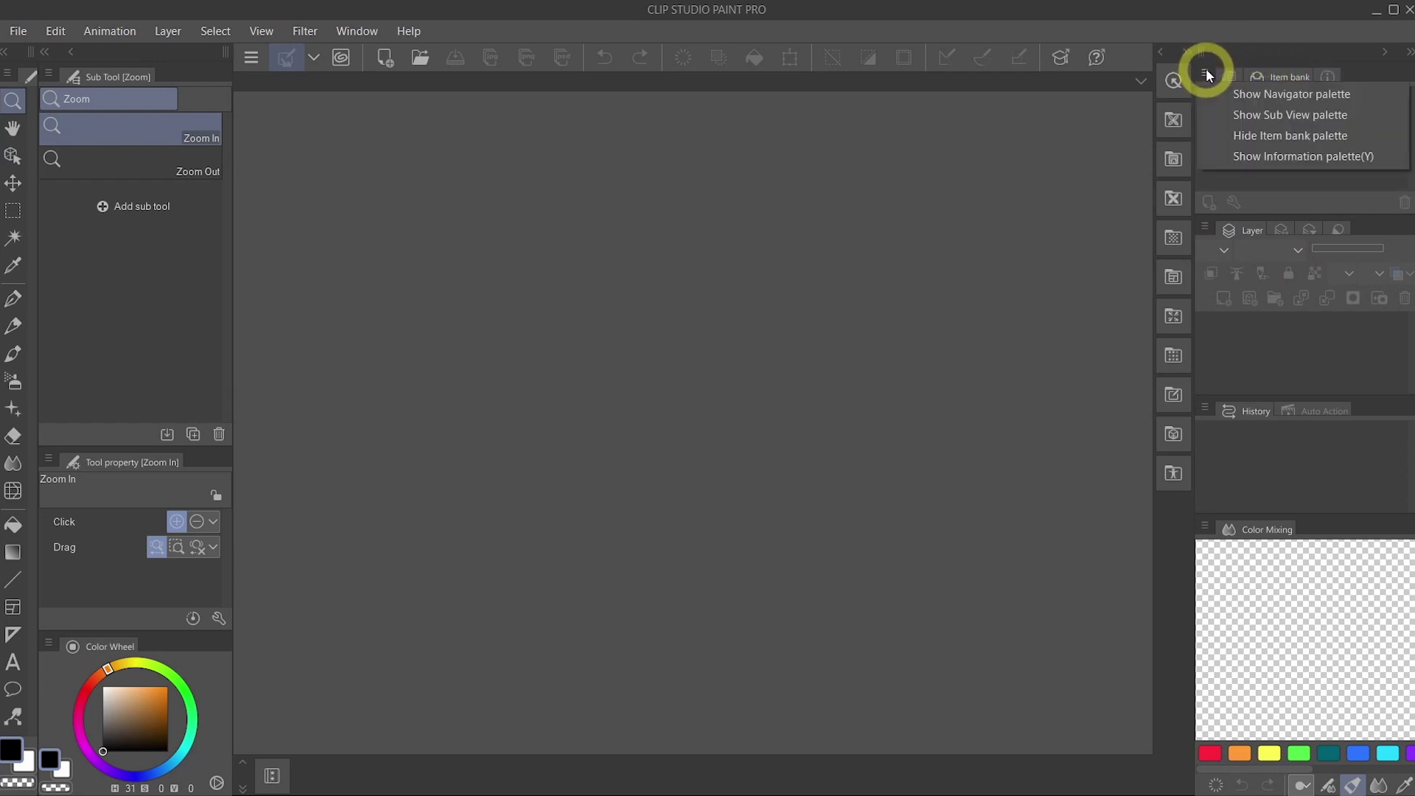
left_click(1275, 135)
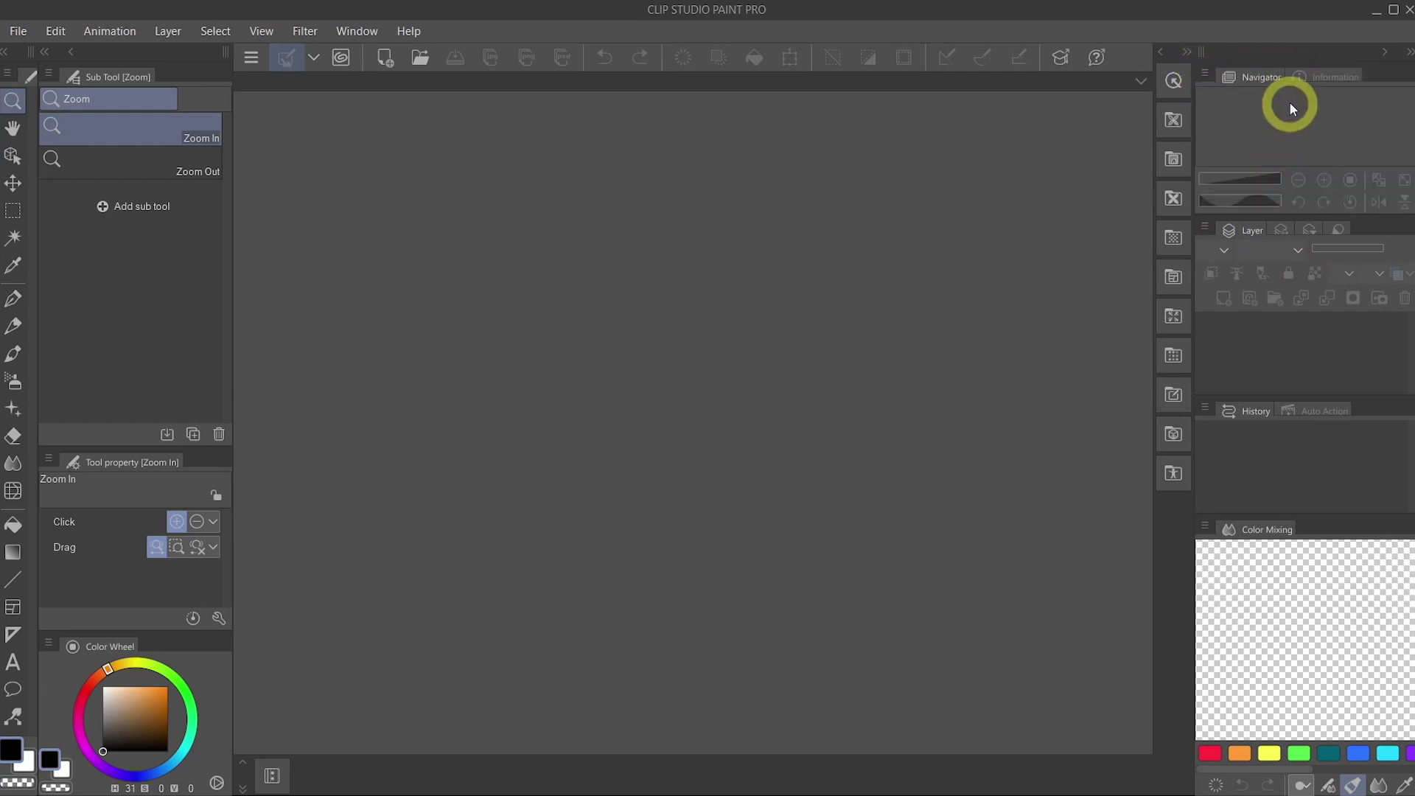
left_click(1327, 76)
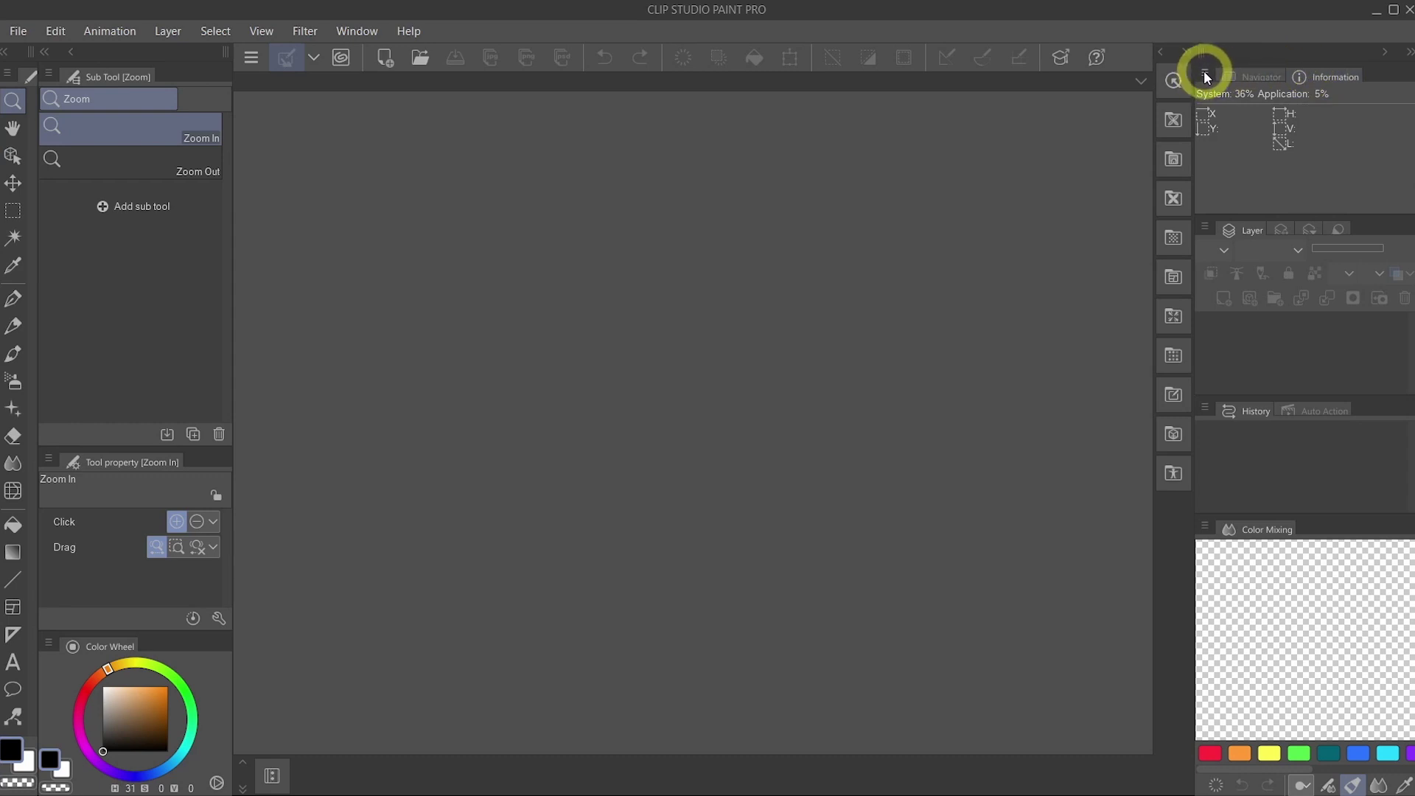
left_click(1206, 75)
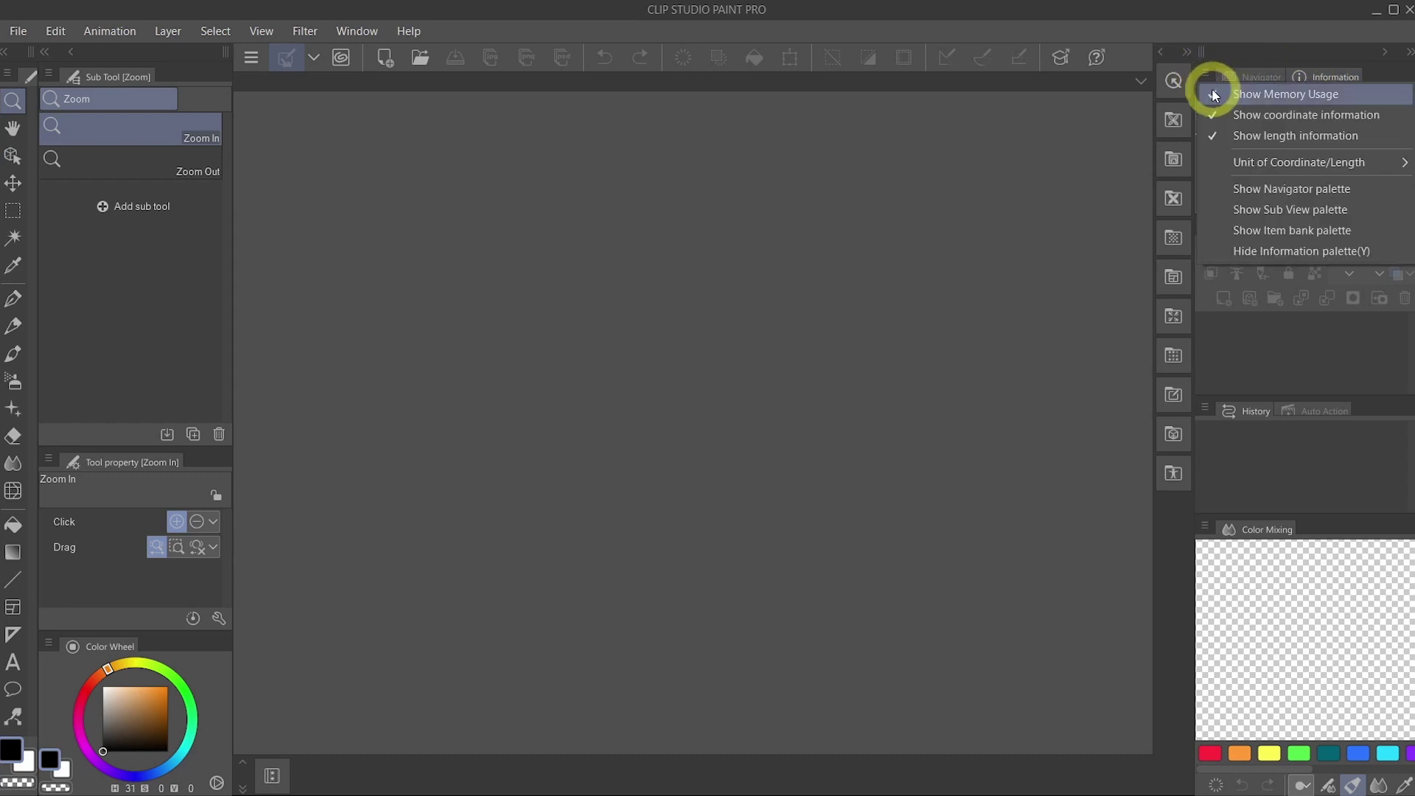
left_click(1278, 252)
Hide the Search Layer and Animation cels palettes.
left_click(1309, 229)
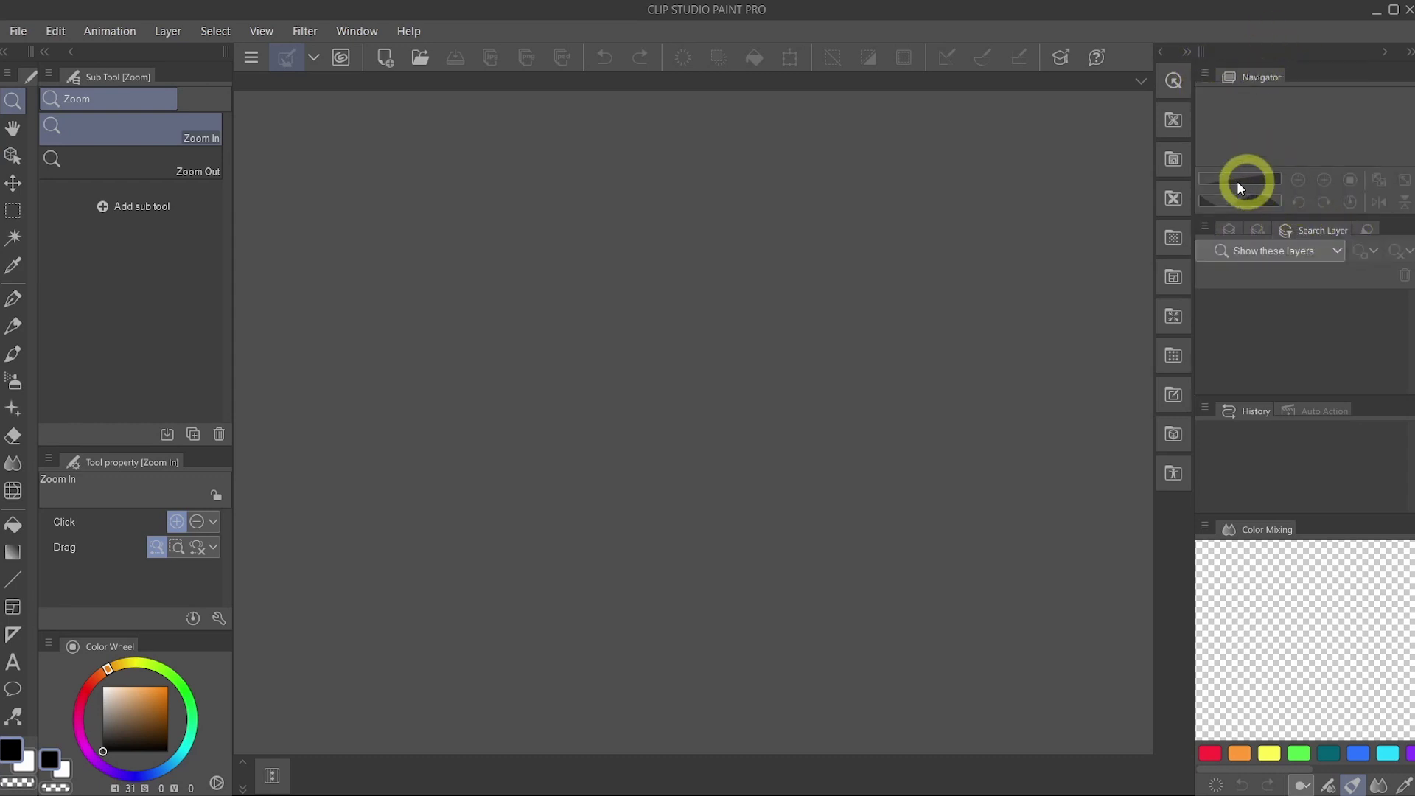
left_click(1209, 224)
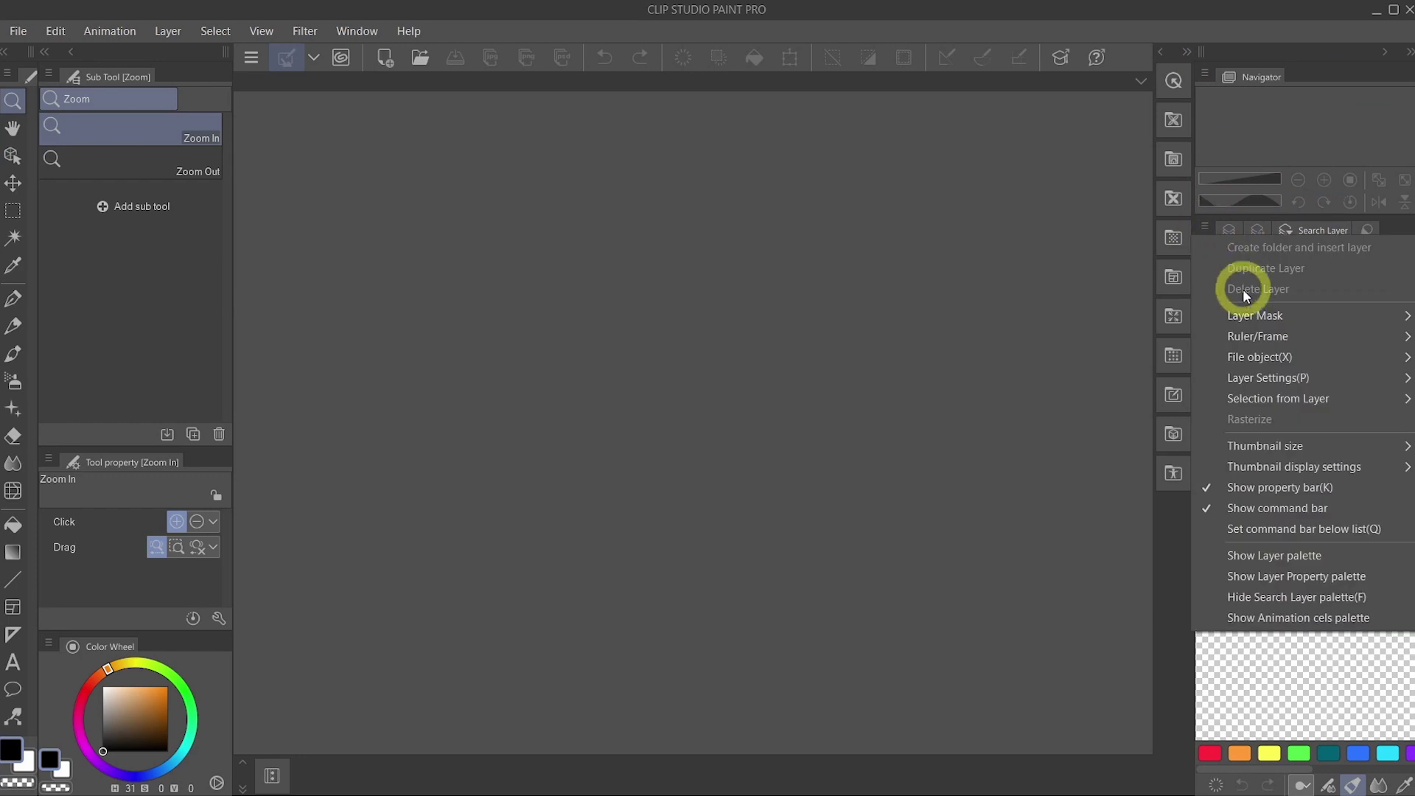
left_click(1282, 588)
left_click(1308, 227)
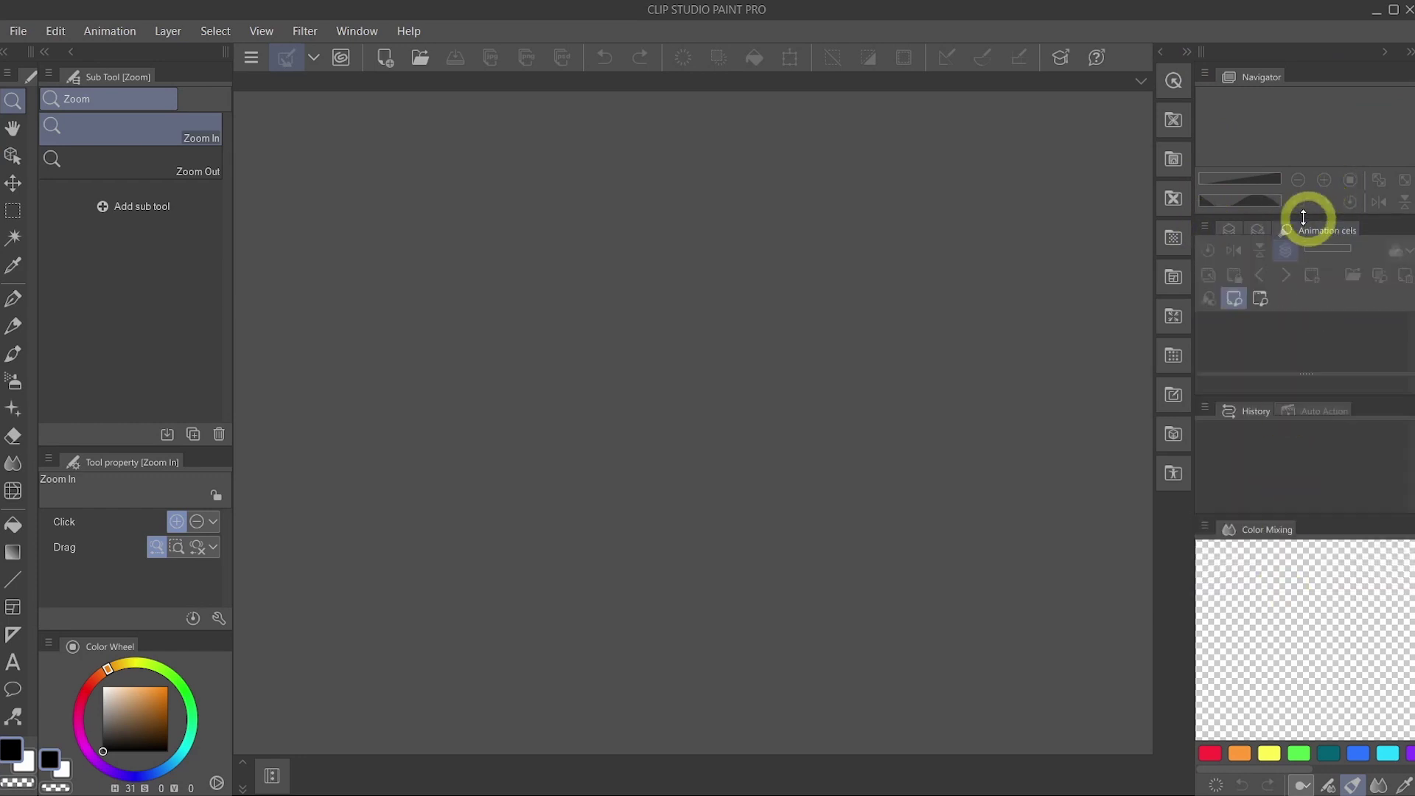
left_click(1207, 230)
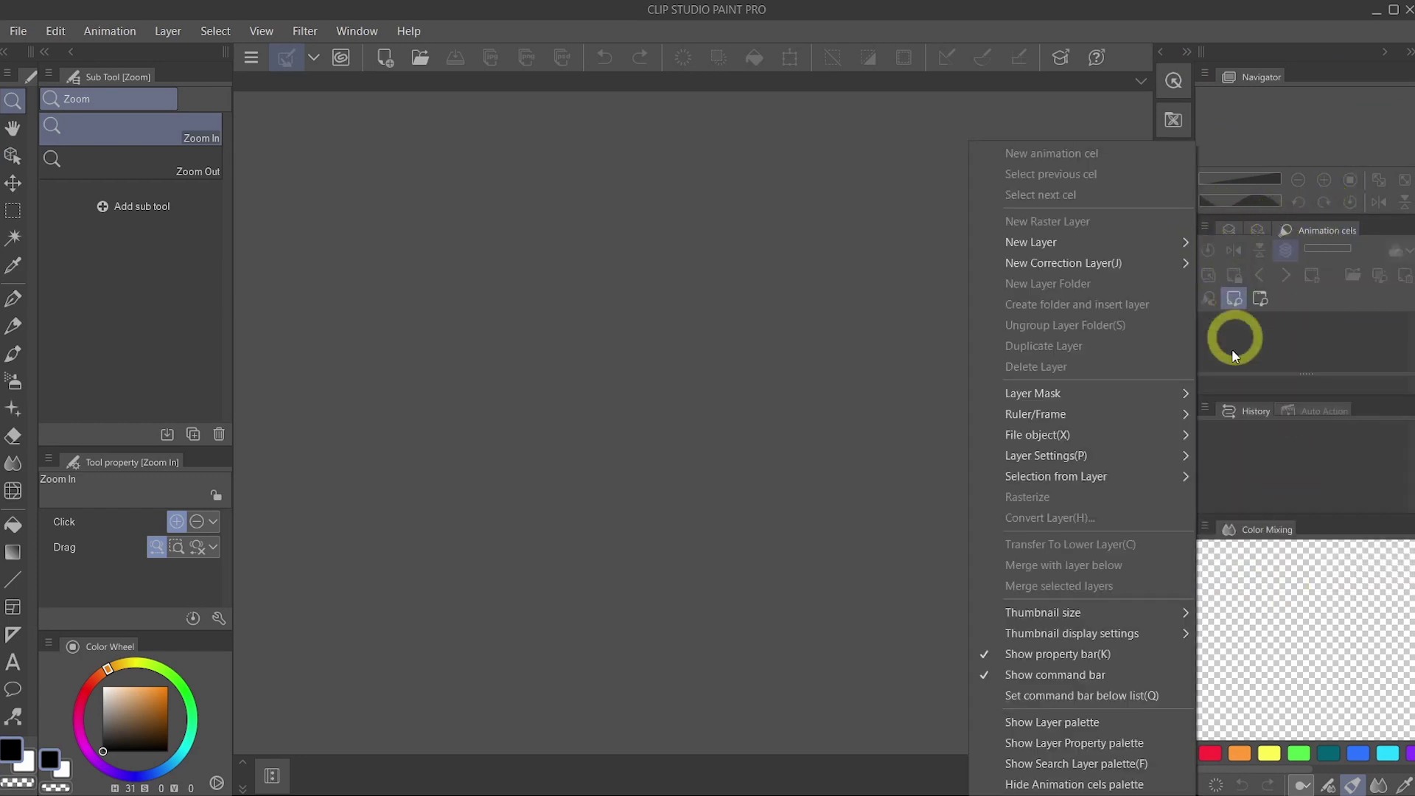
left_click(1134, 781)
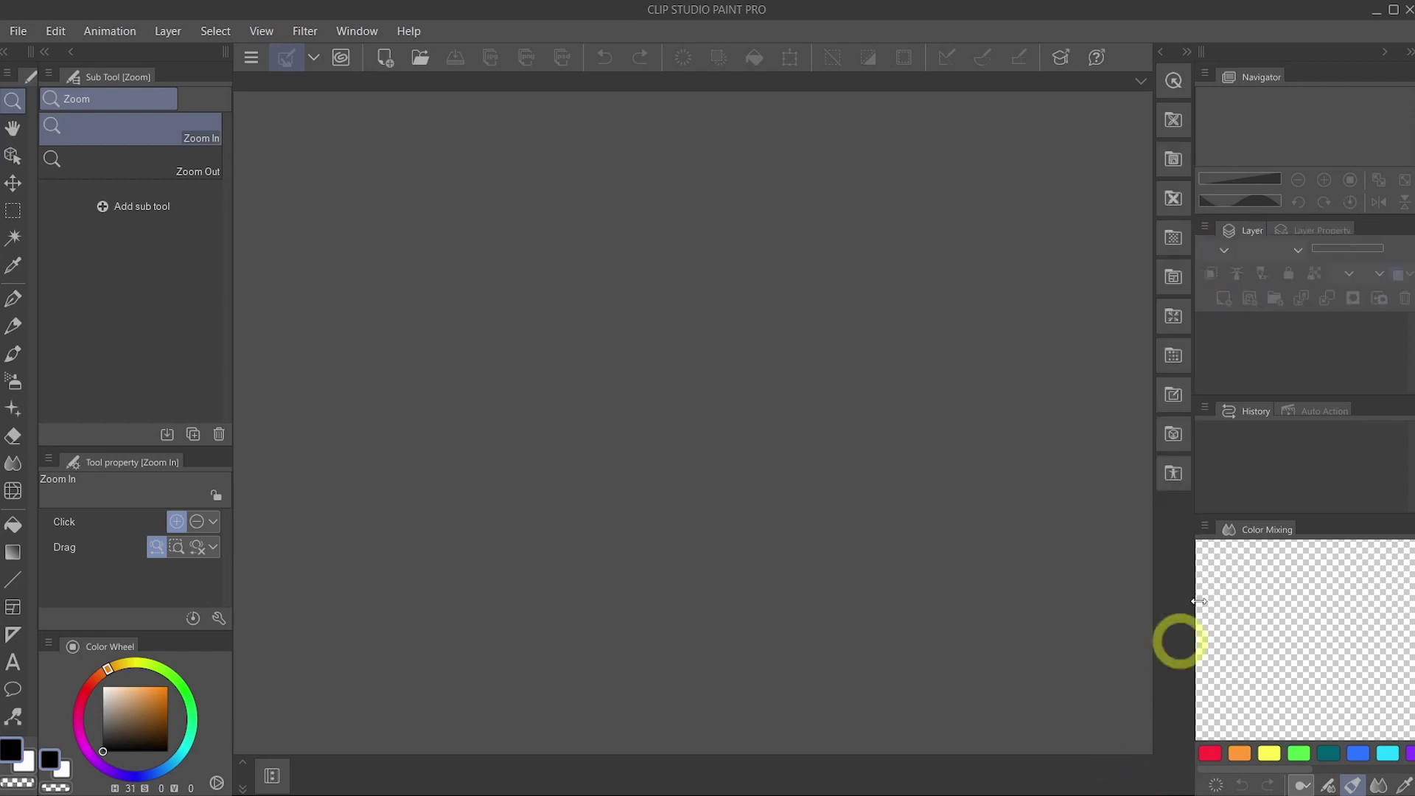
Hide the History and Auto Action palettes.
left_click(1207, 403)
left_click(1262, 424)
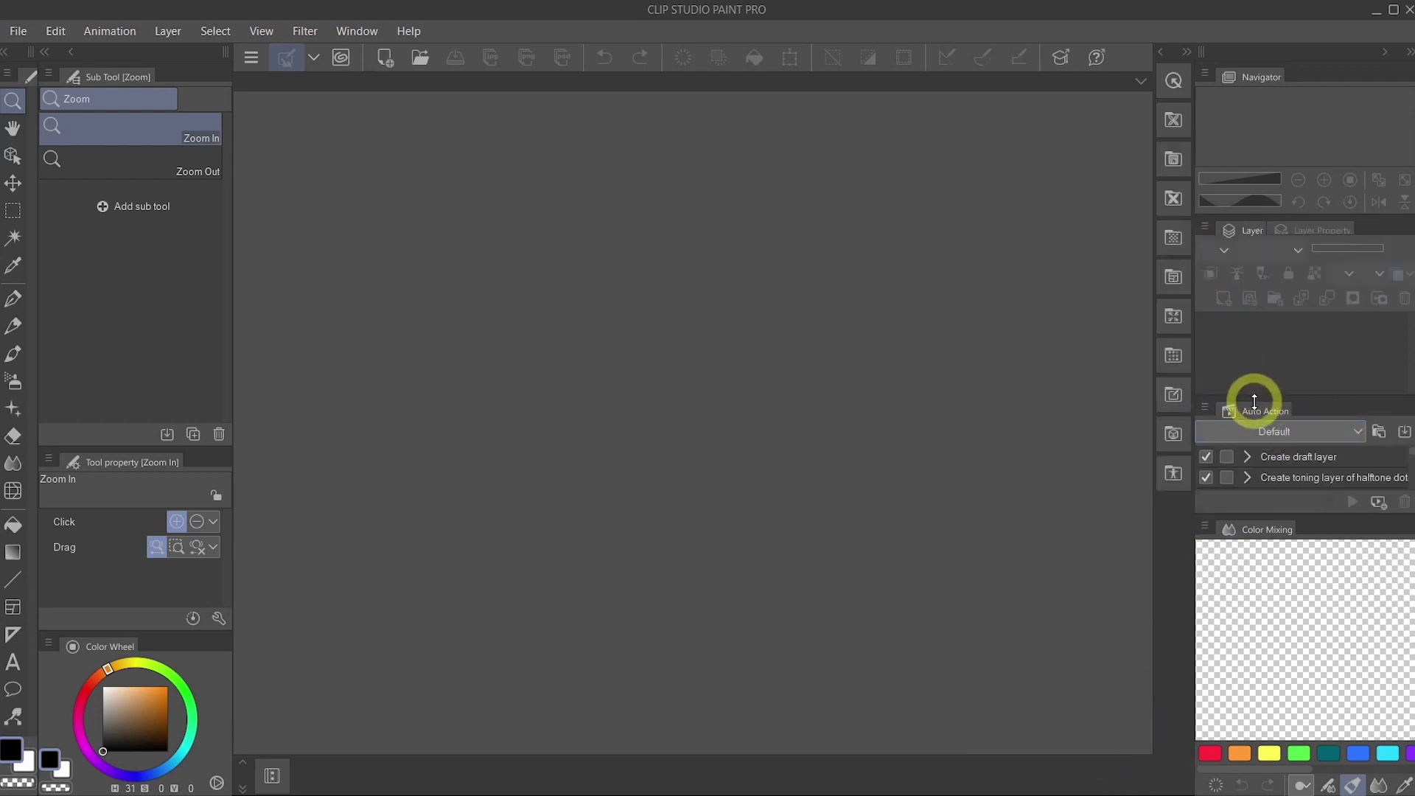
left_click(1206, 409)
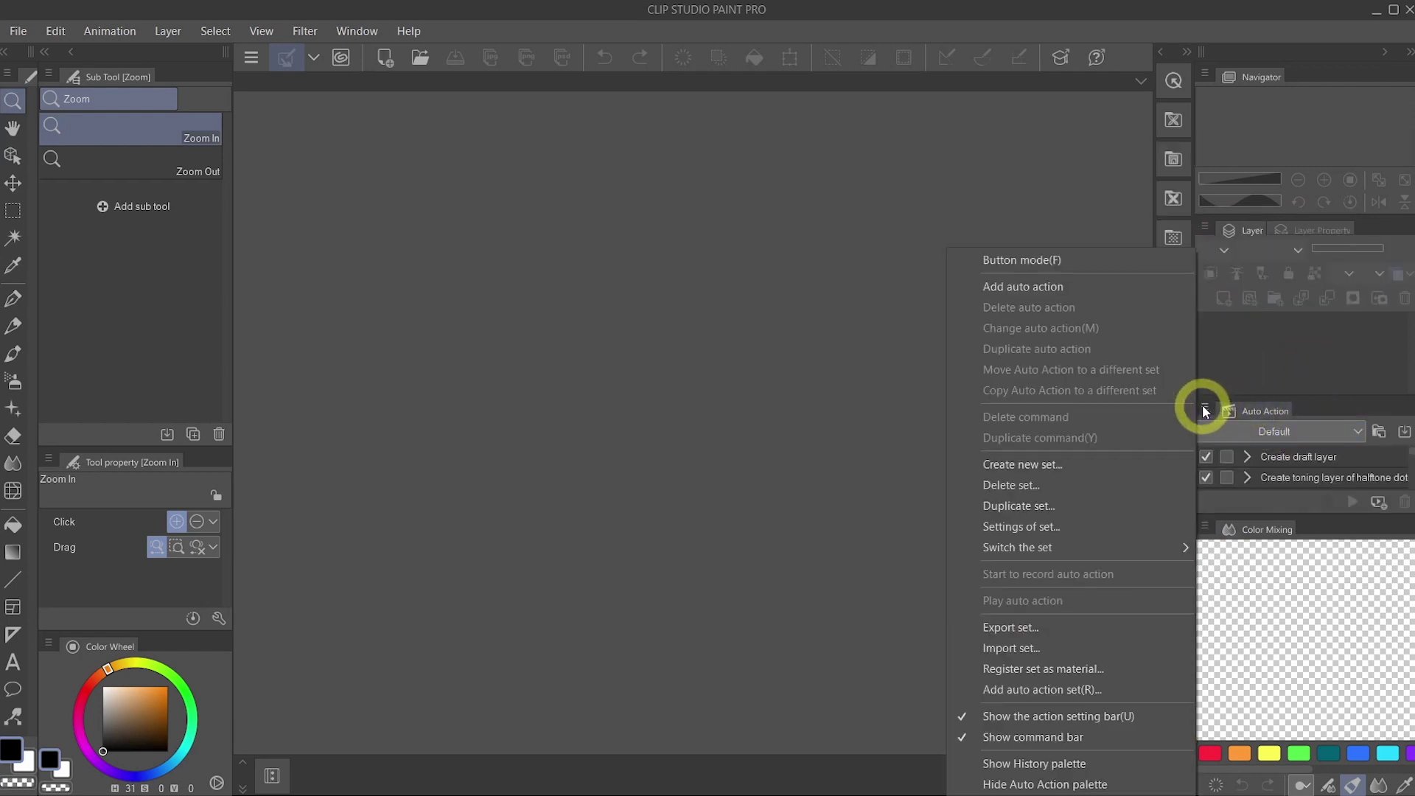
left_click(1122, 789)
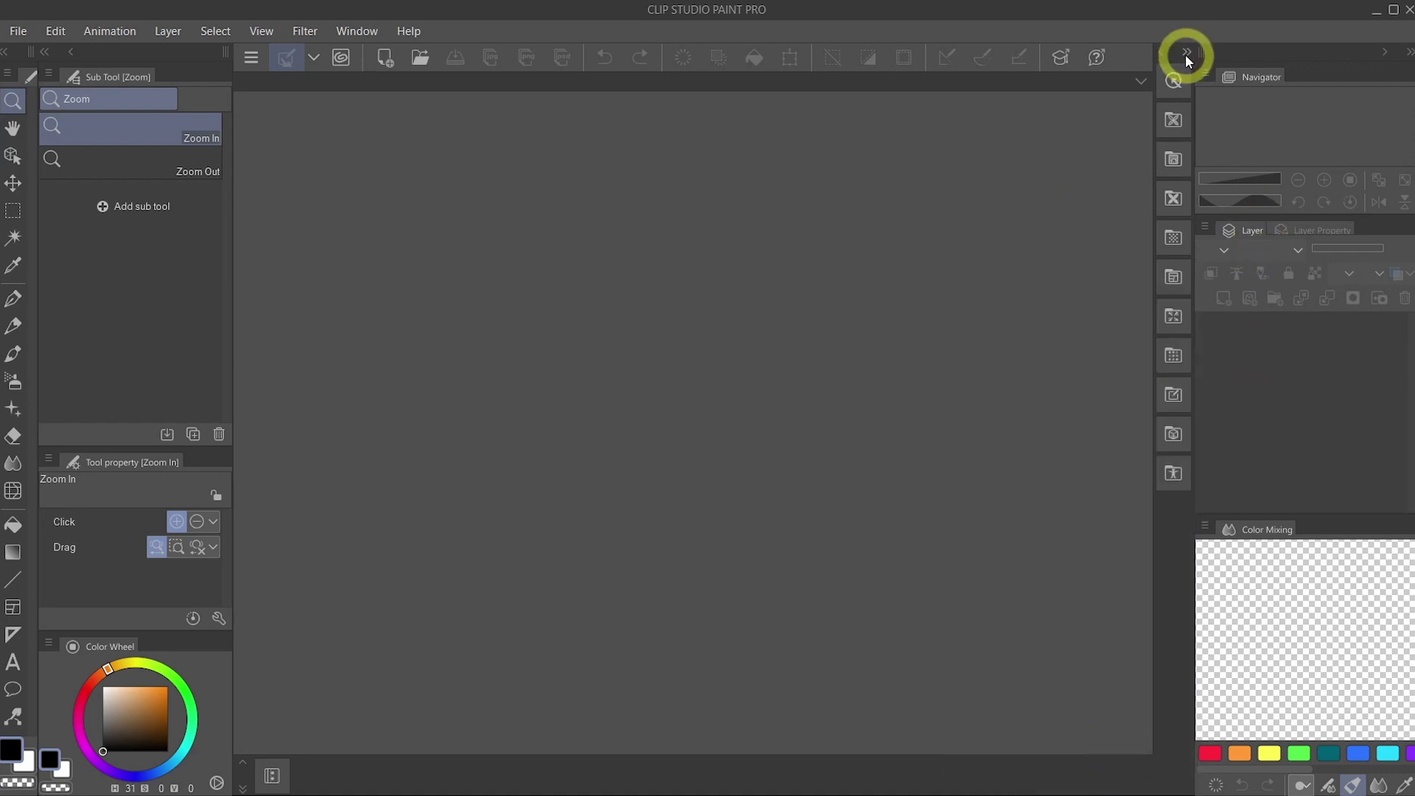
Expand the collapsed palette dock and hide the Quick Access palette.
left_click(1162, 50)
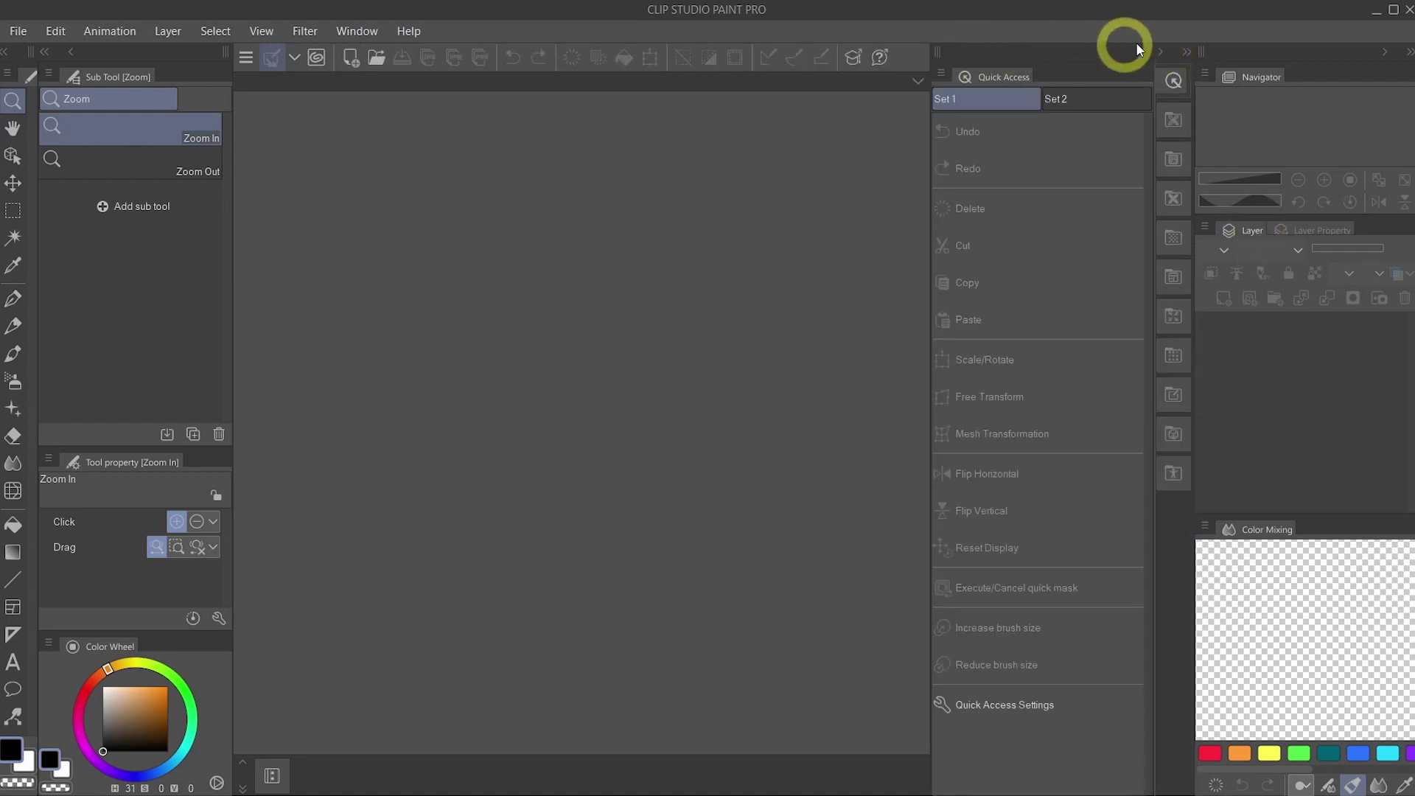
left_click(941, 75)
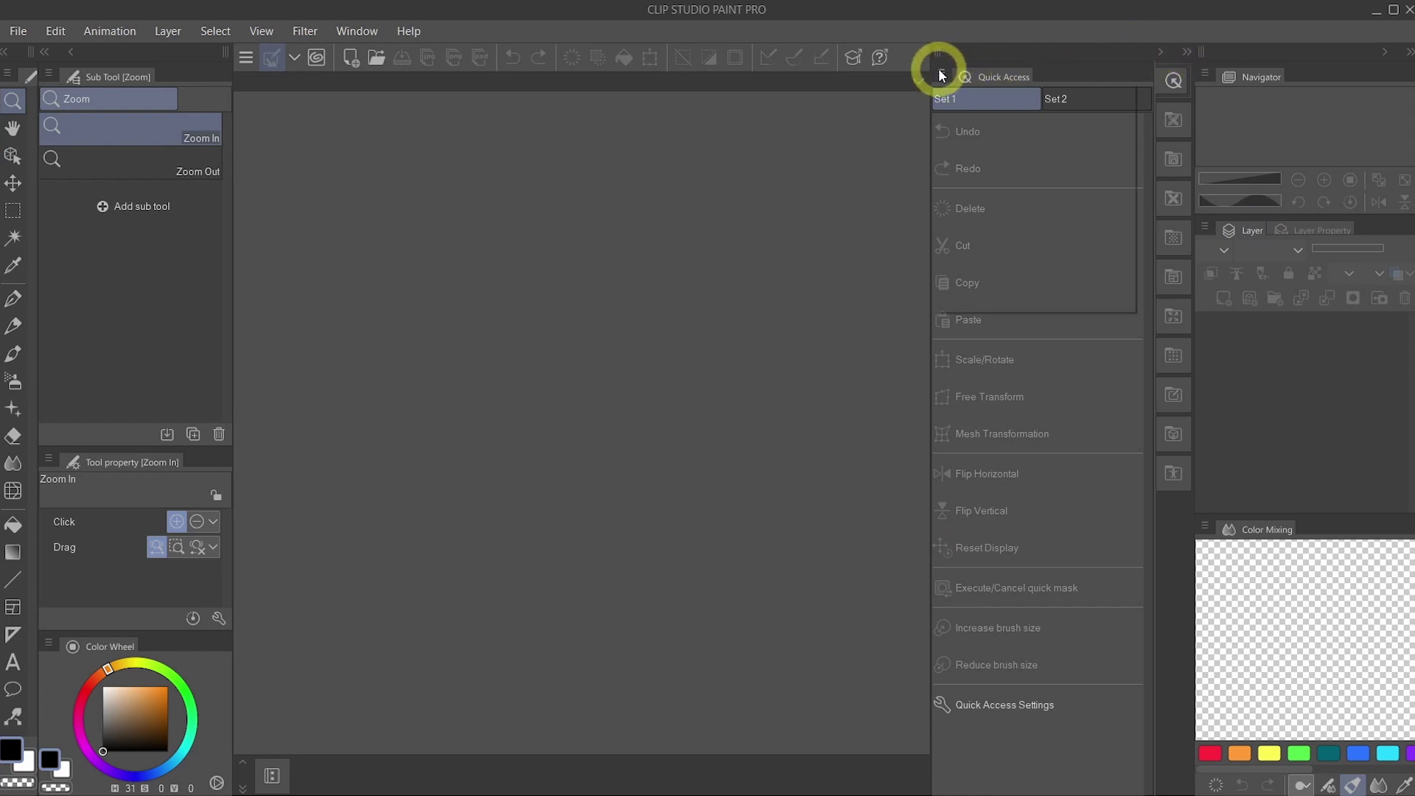
left_click(1036, 292)
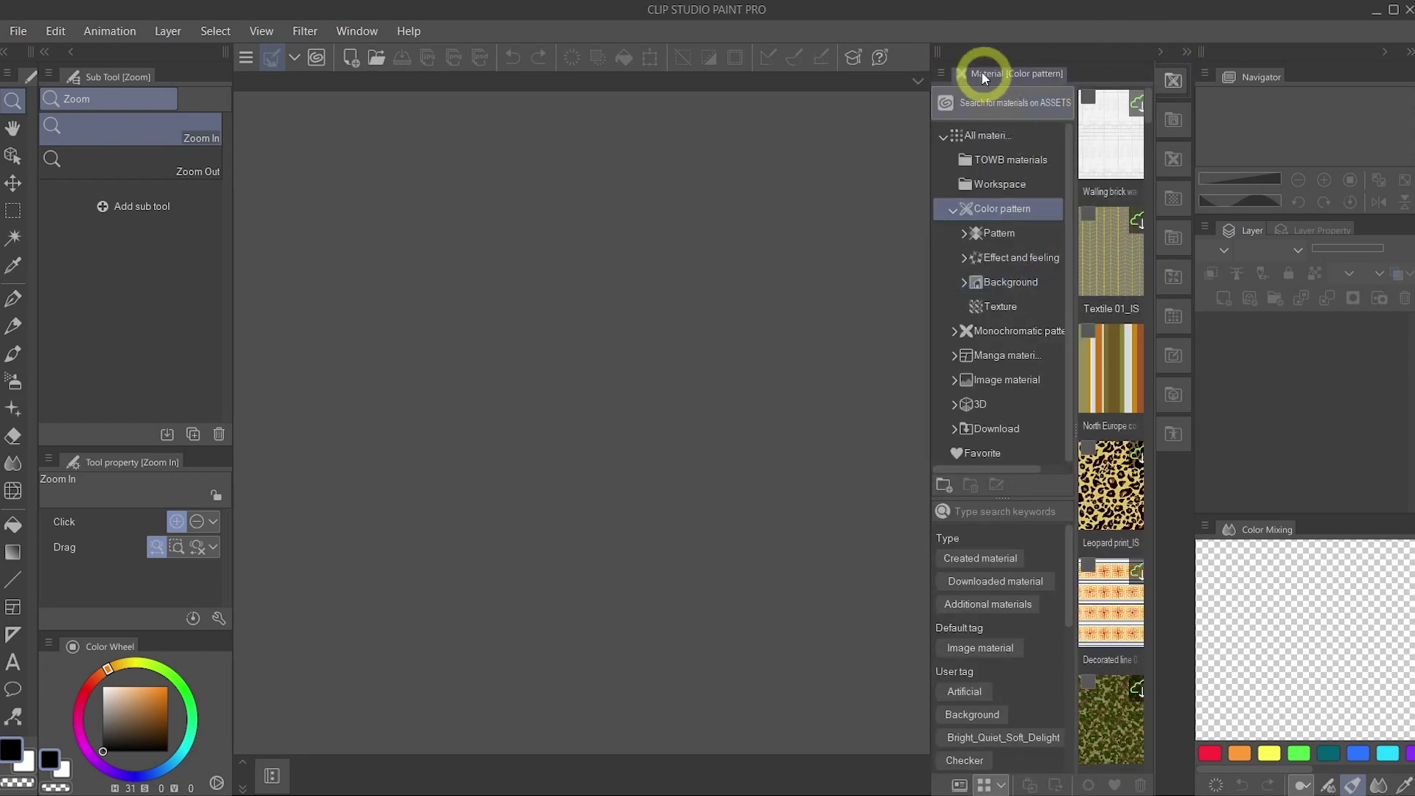
Hide every Material palette: Color pattern, Background, Monochromatic pattern, Manga, Illustration and the rest.
left_click(942, 73)
left_click(1002, 412)
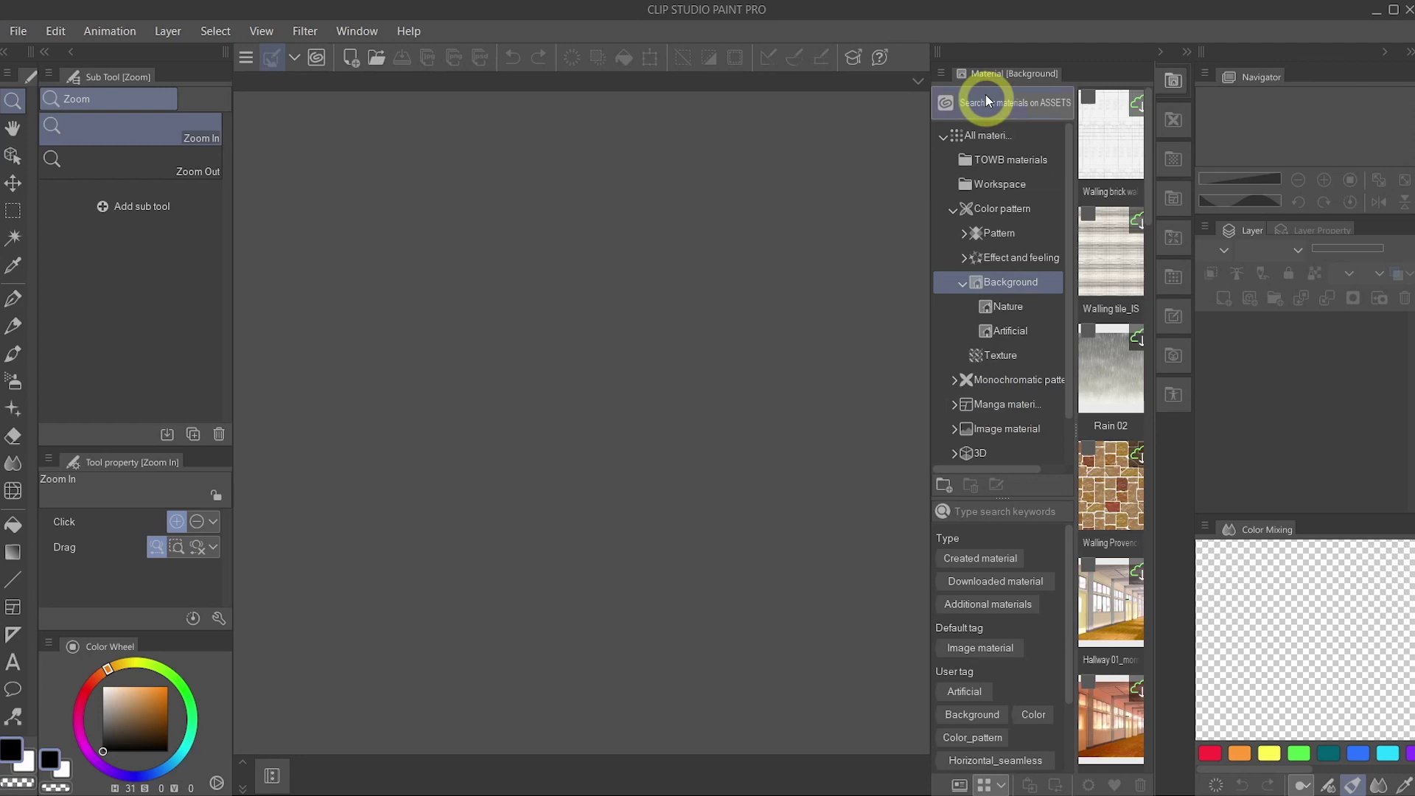
left_click(941, 73)
left_click(1002, 411)
left_click(941, 73)
left_click(1002, 411)
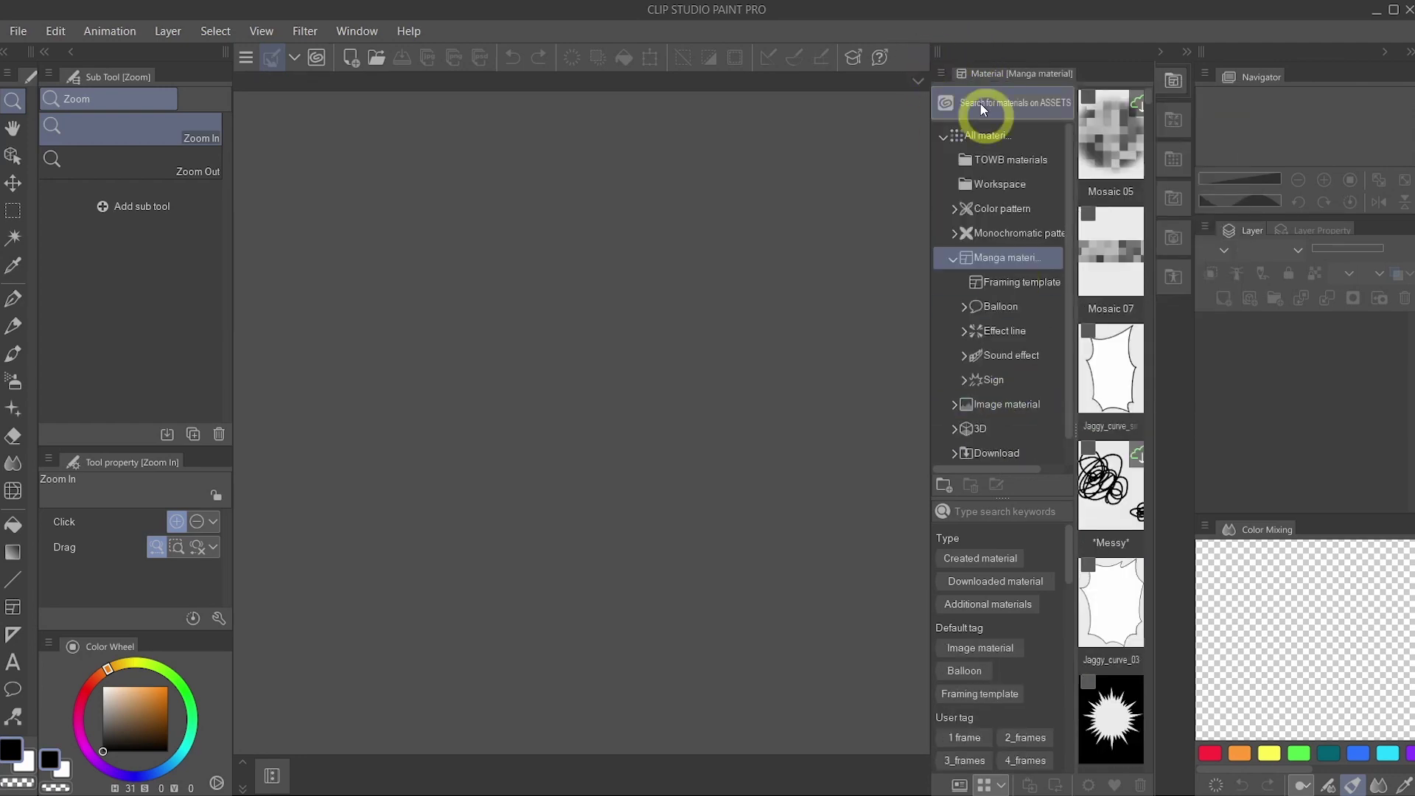
left_click(942, 73)
left_click(1002, 410)
left_click(942, 73)
left_click(1002, 410)
left_click(941, 73)
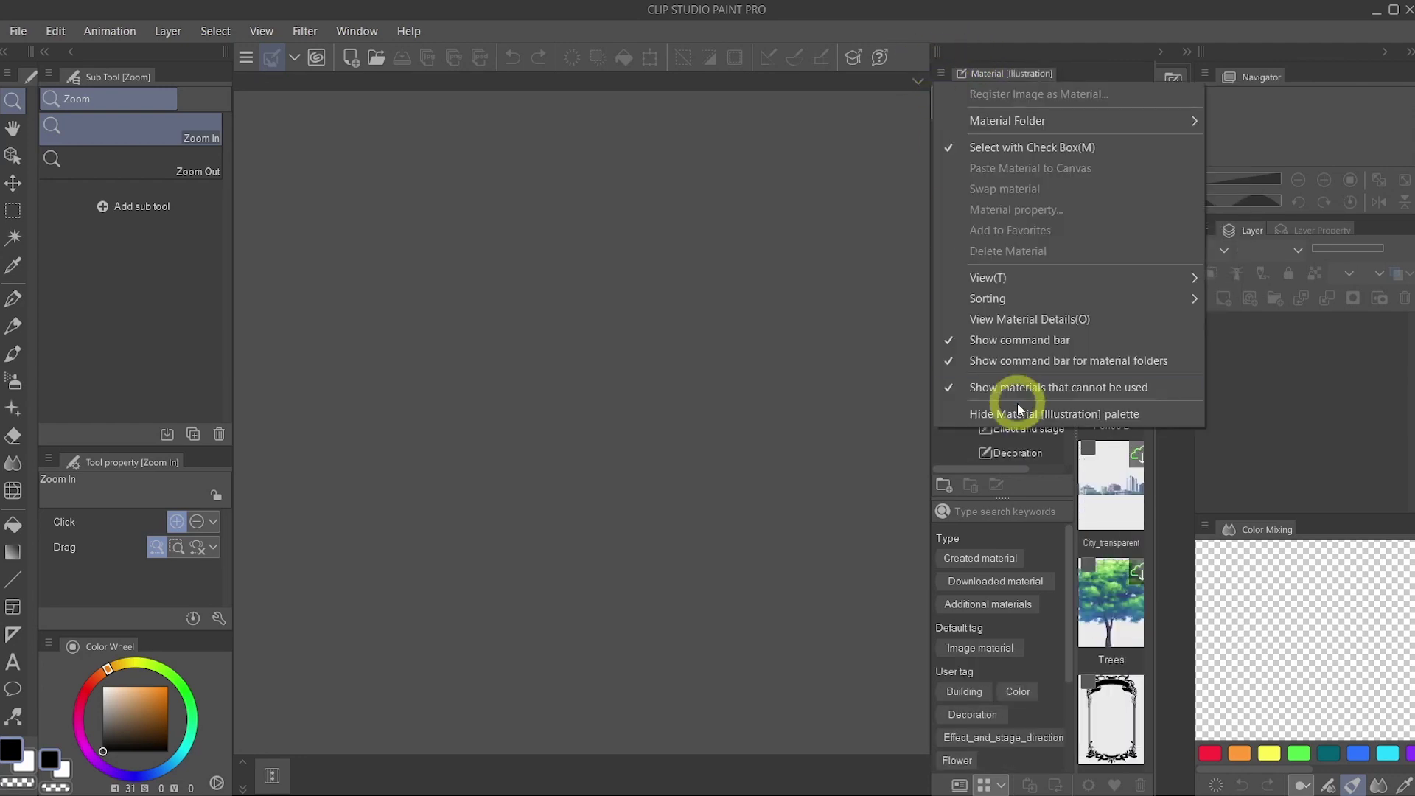
left_click(1020, 410)
left_click(942, 73)
left_click(1020, 411)
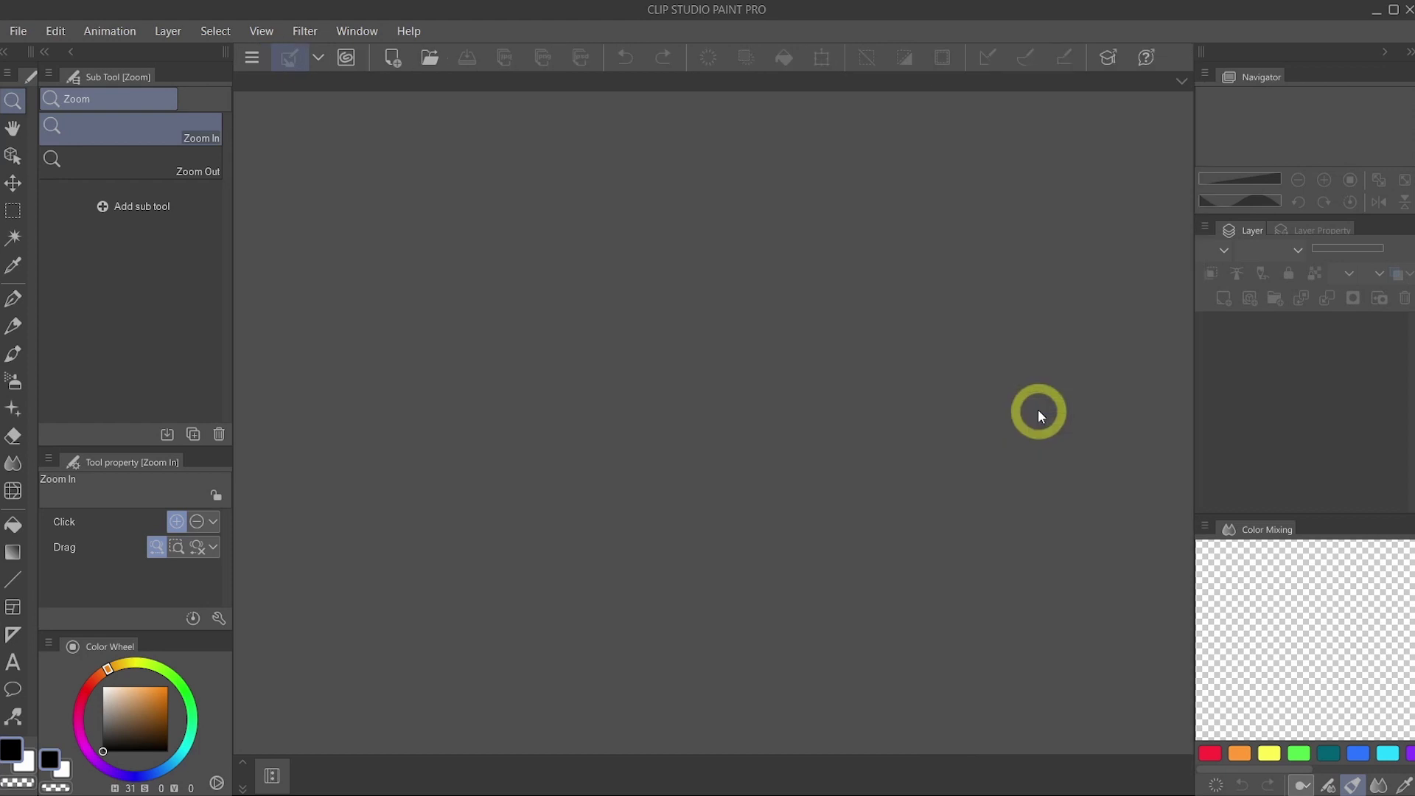
Expand the bottom dock and hide the Timeline palette.
left_click(243, 762)
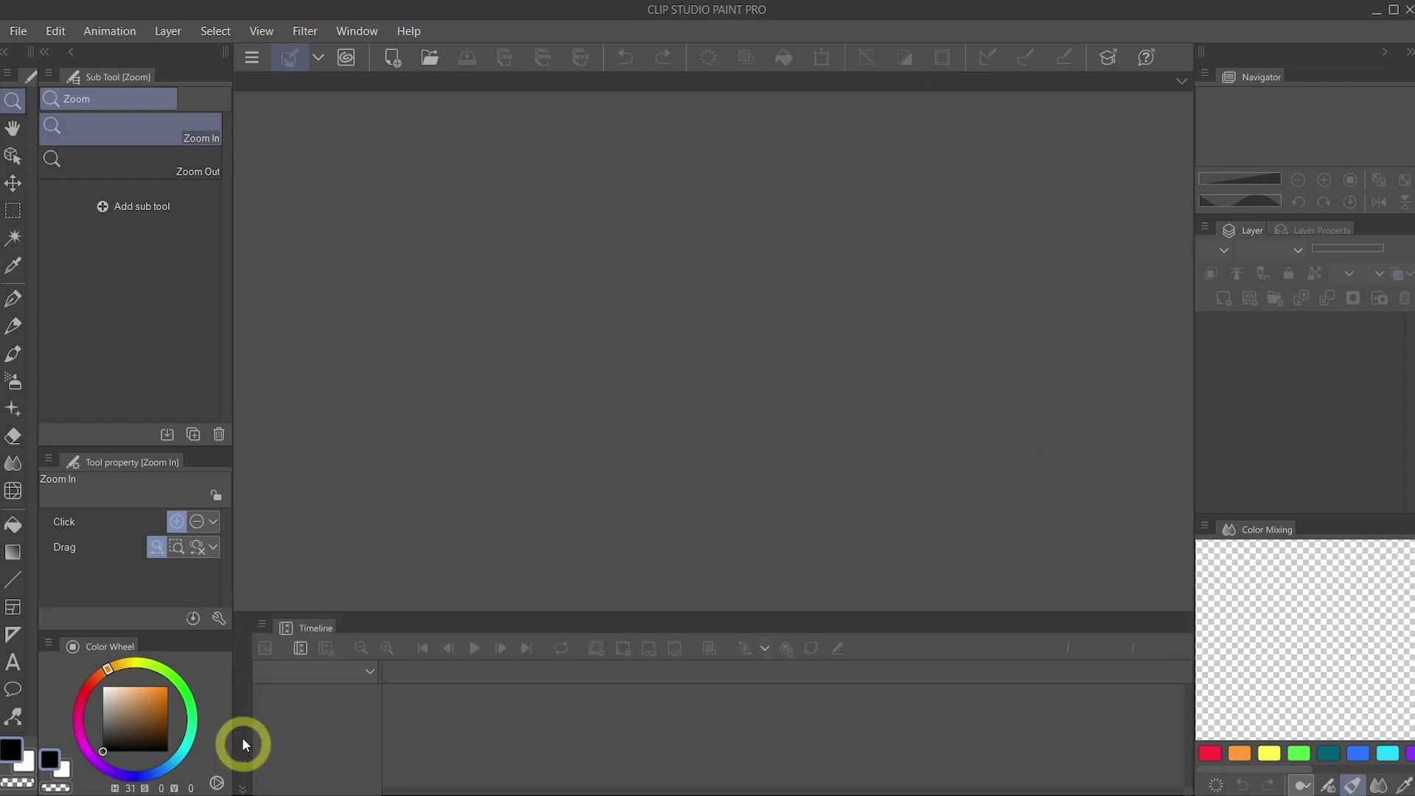
left_click(262, 625)
left_click(385, 602)
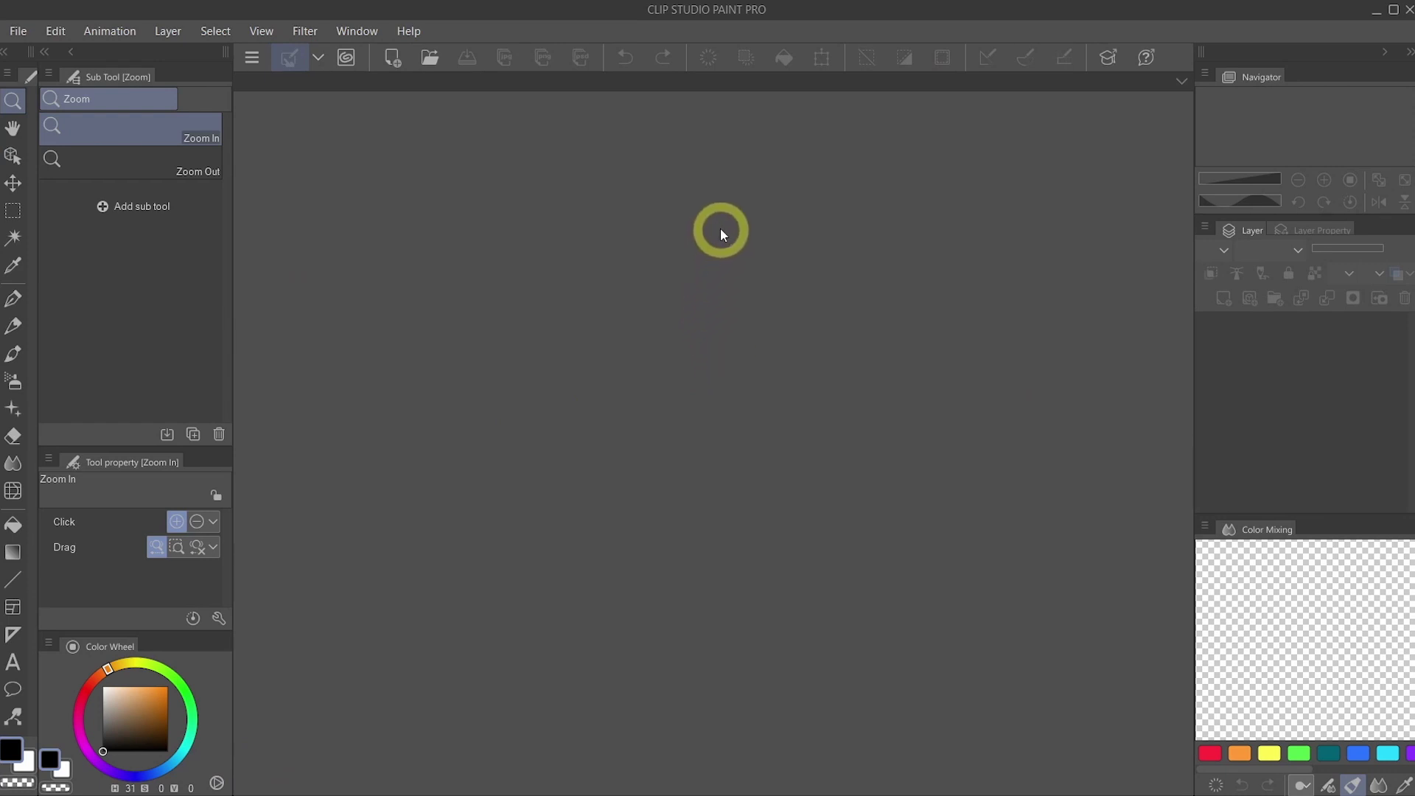
Shorten the Sub Tool palette for Tool Property, and make the Navigator taller, lowering Layer.
left_click(361, 32)
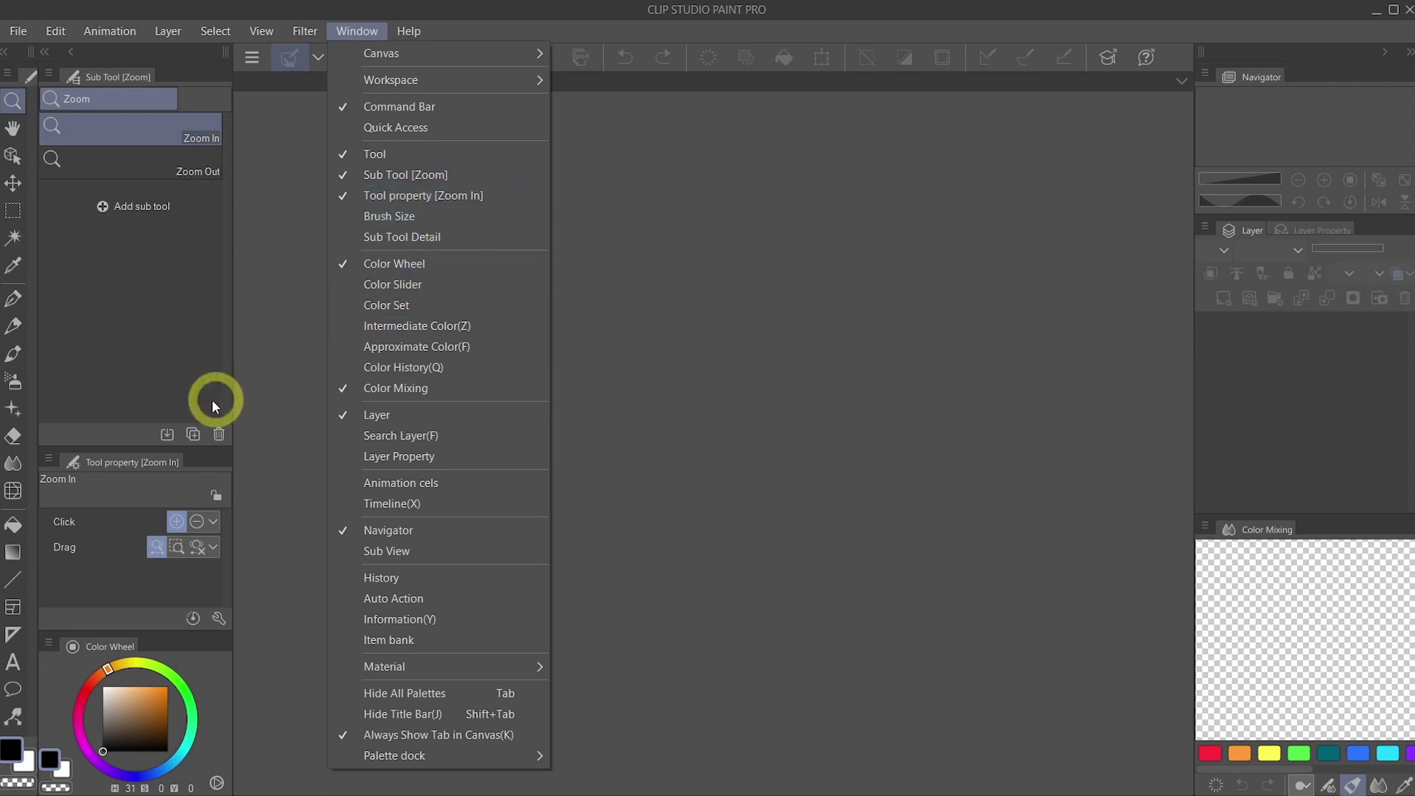
left_click(136, 441)
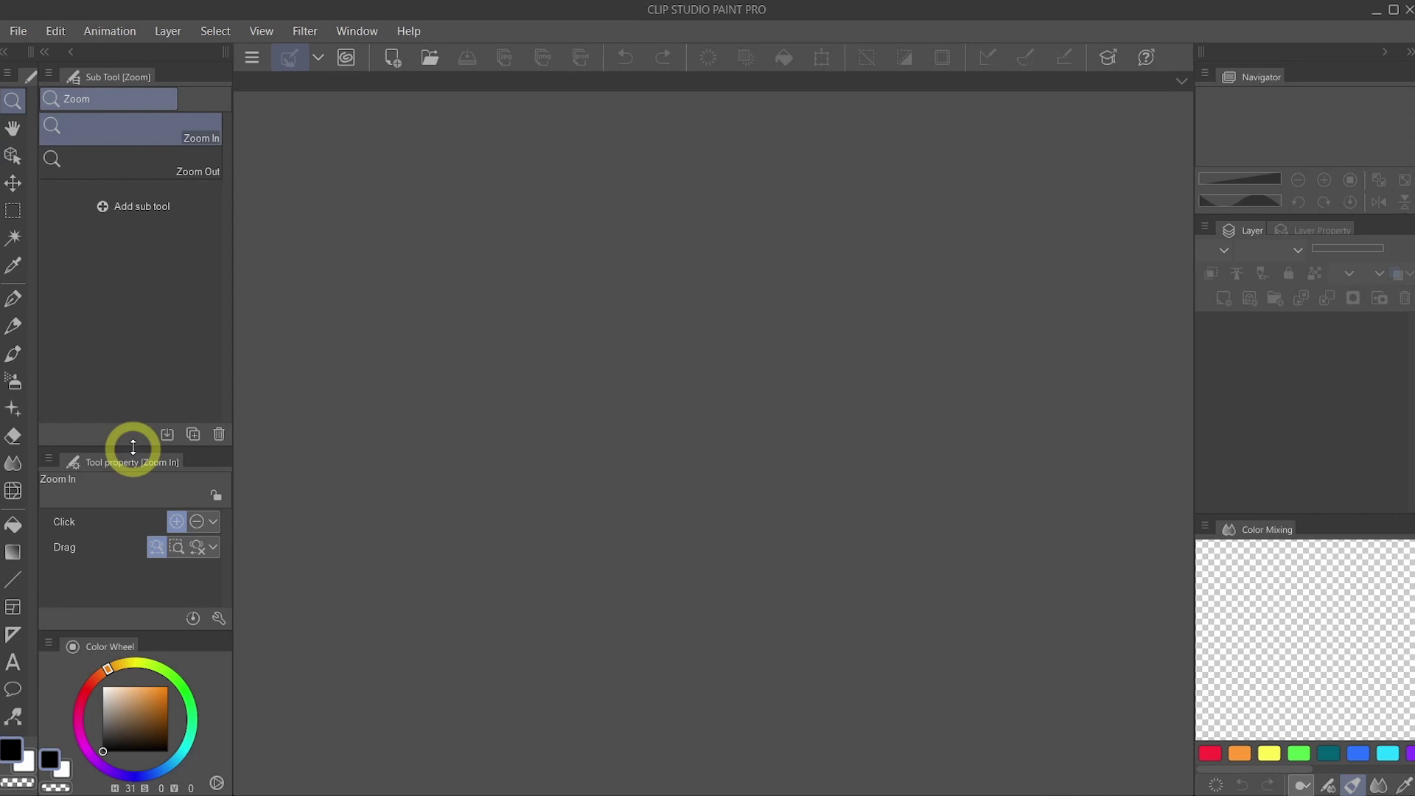
left_click_drag(133, 447, 139, 332)
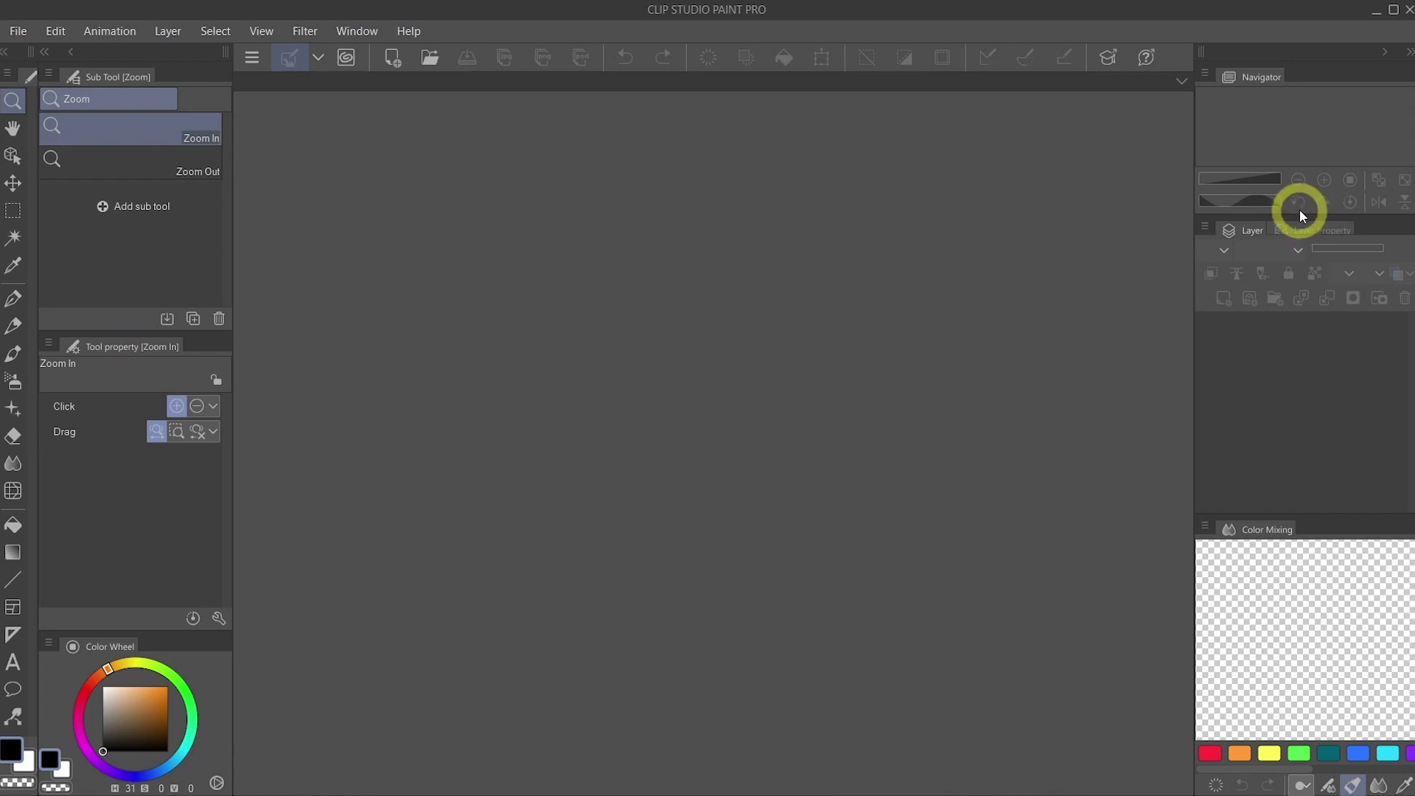
left_click_drag(1304, 215, 1305, 226)
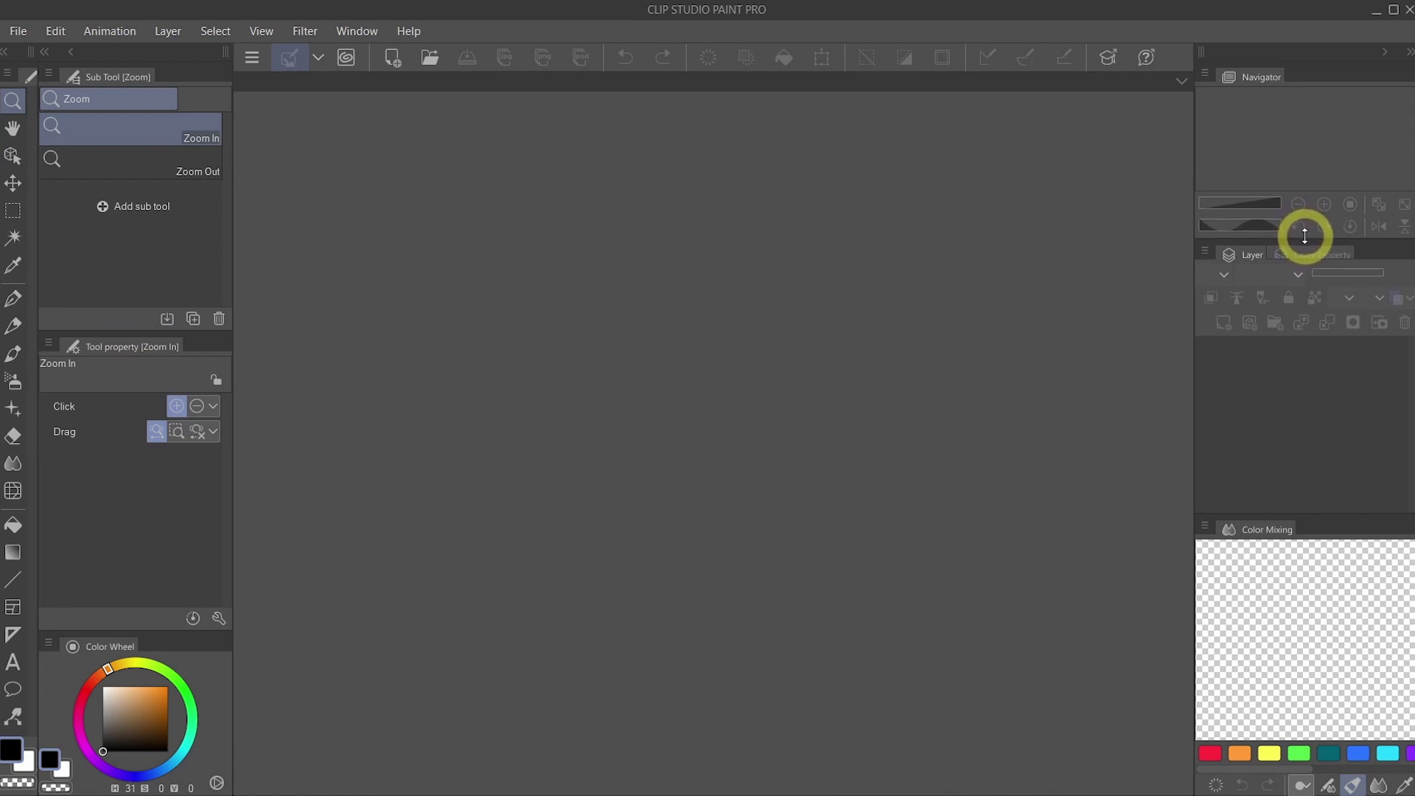
left_click_drag(1305, 236, 1301, 248)
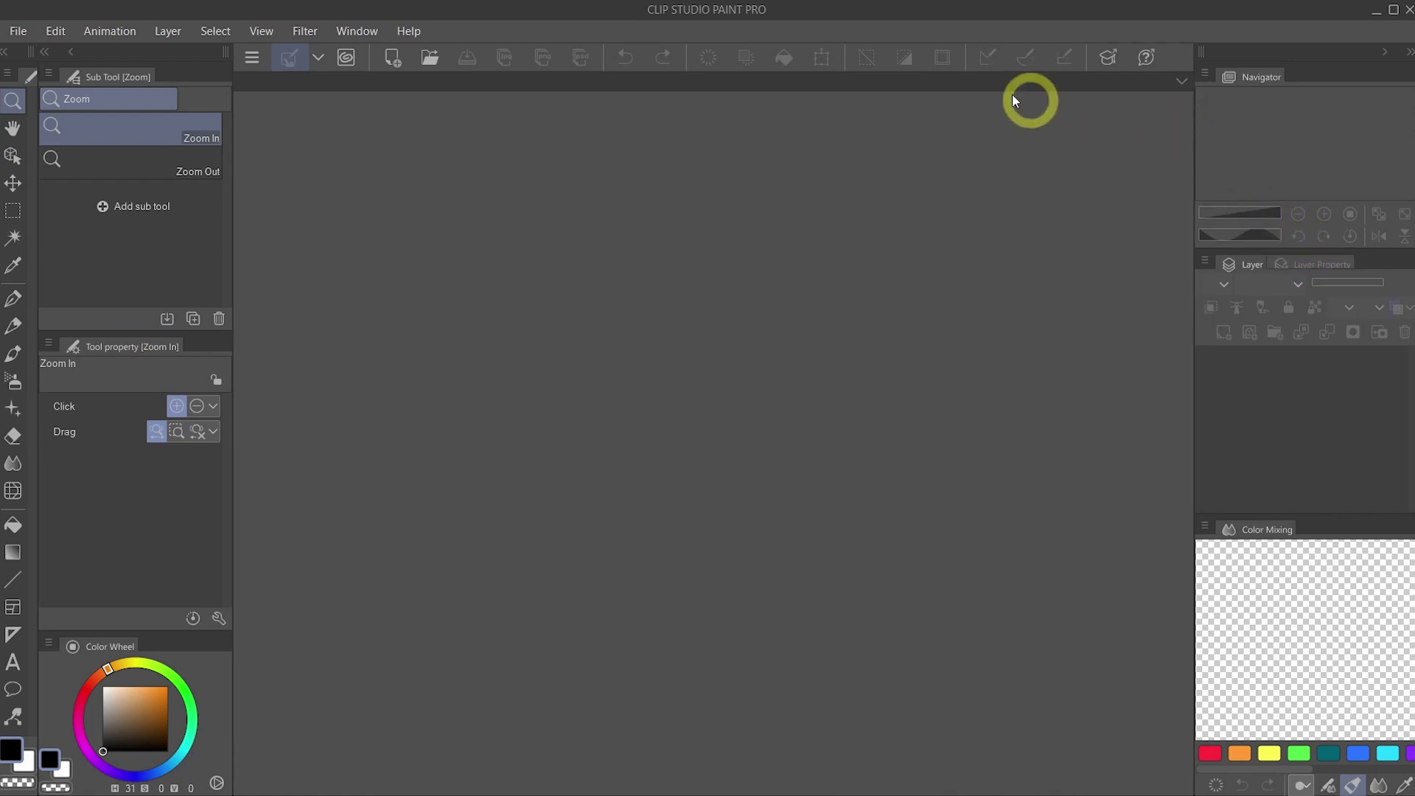
Register the current layout as a new workspace named 'clean very clean'.
left_click(358, 33)
mouse_move(389, 79)
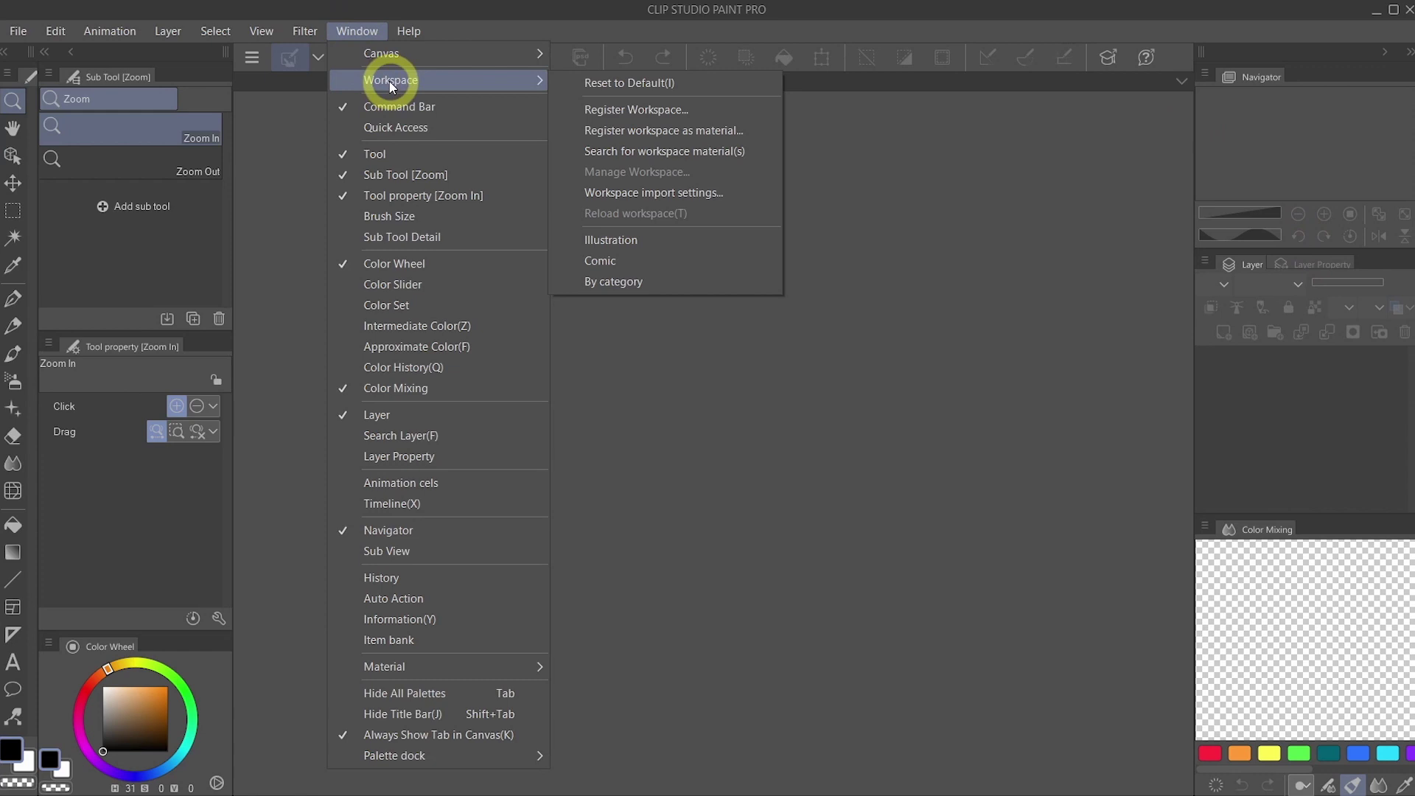
left_click(701, 109)
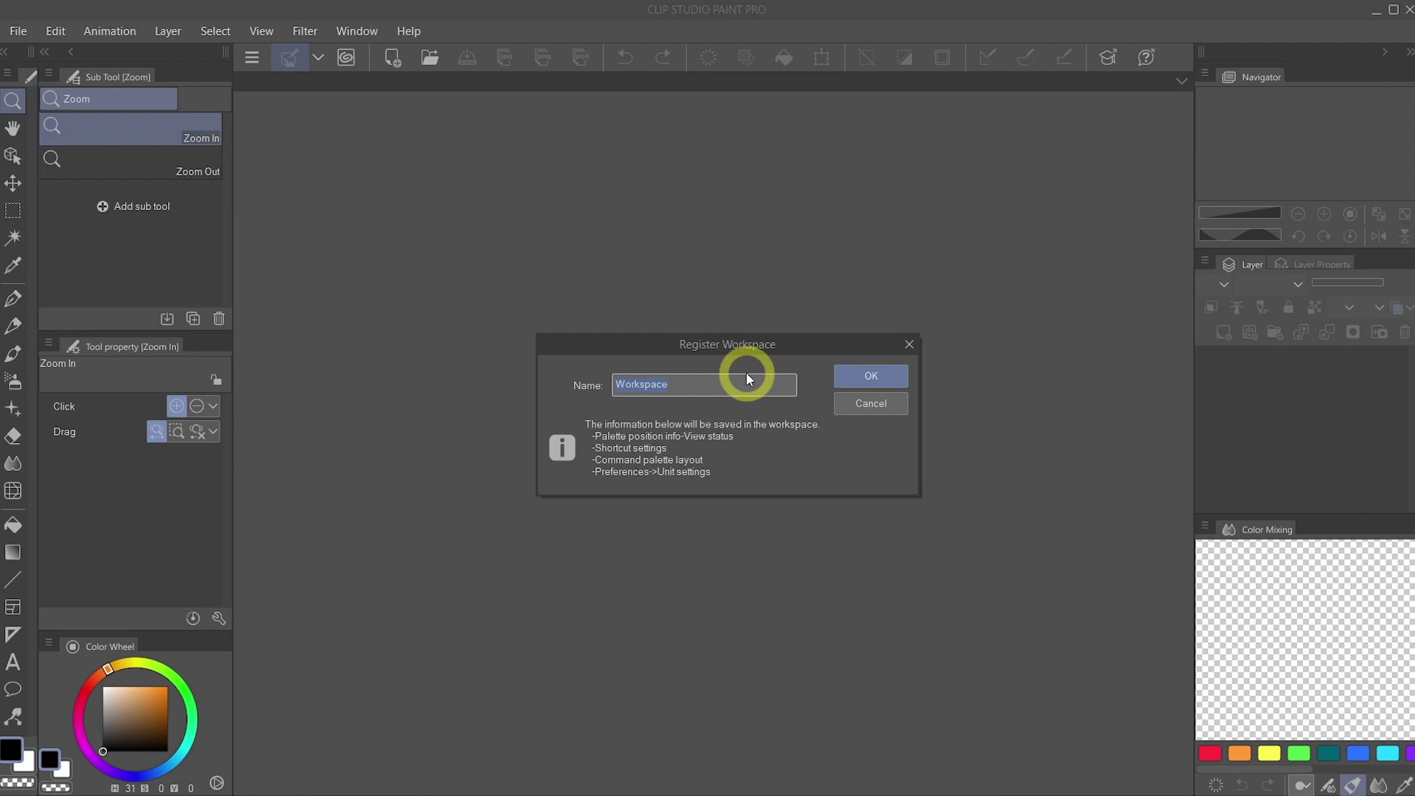
type("clean very cleav")
key("BackSpace")
type("n")
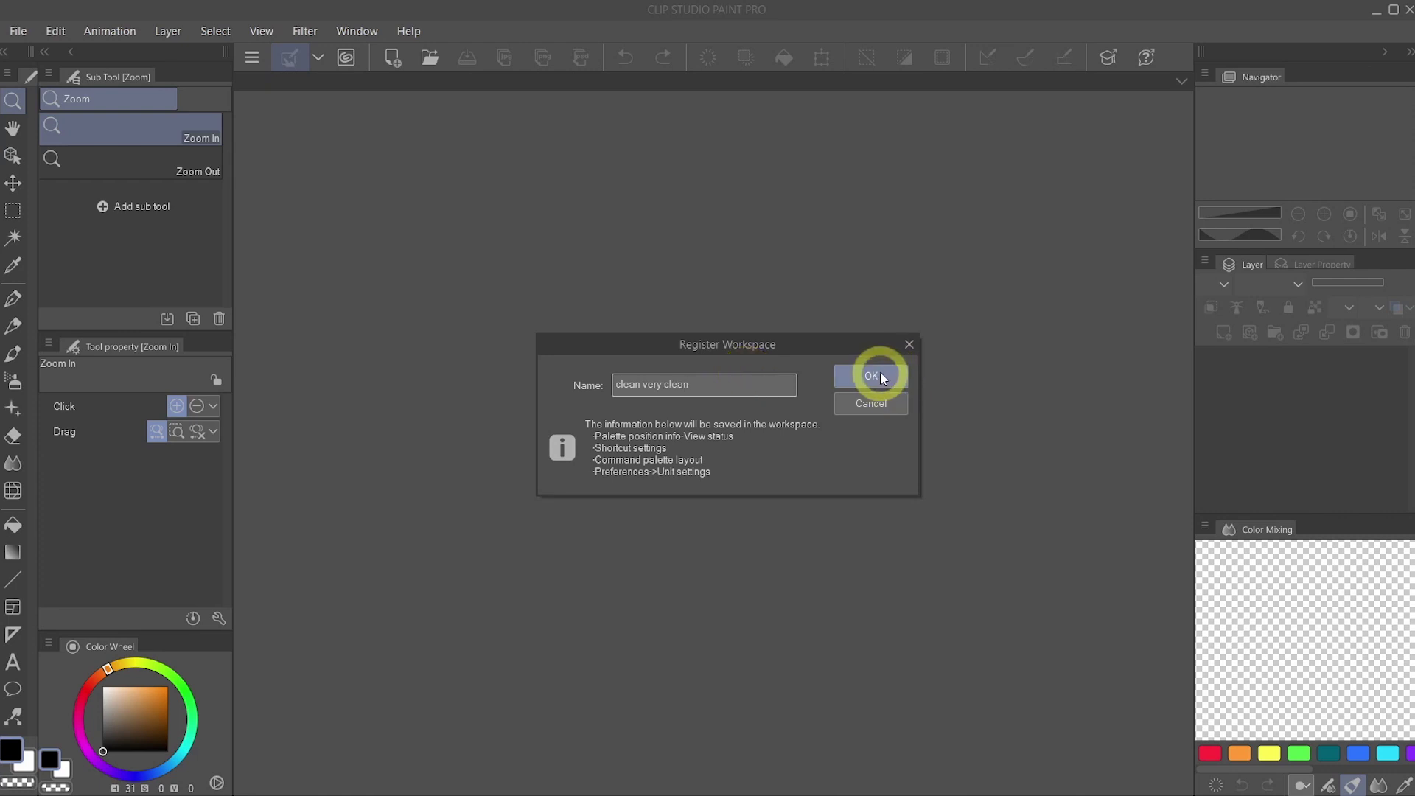
left_click(878, 375)
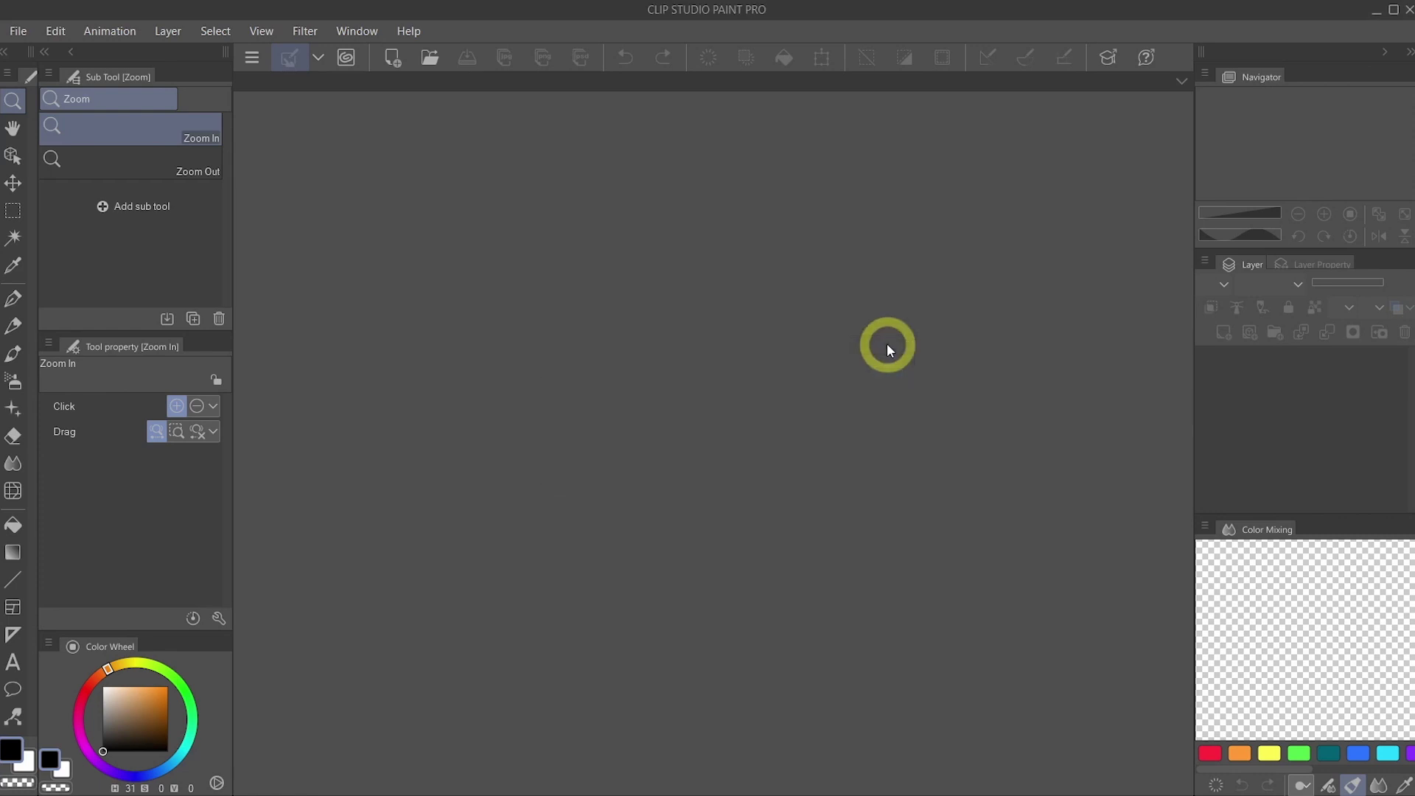
Reset the palette layout to the default arrangement, confirming the reset.
left_click(357, 31)
mouse_move(419, 79)
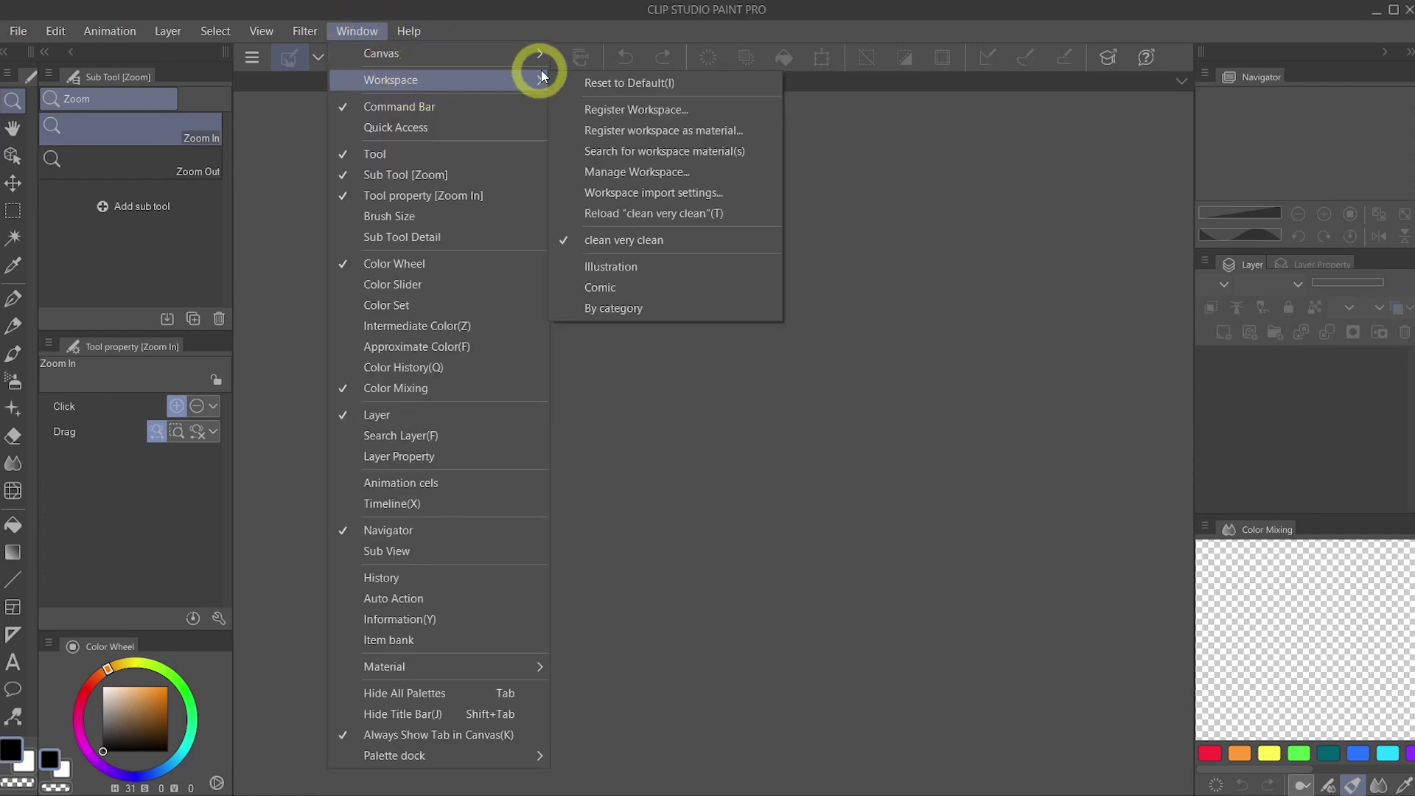
left_click(721, 82)
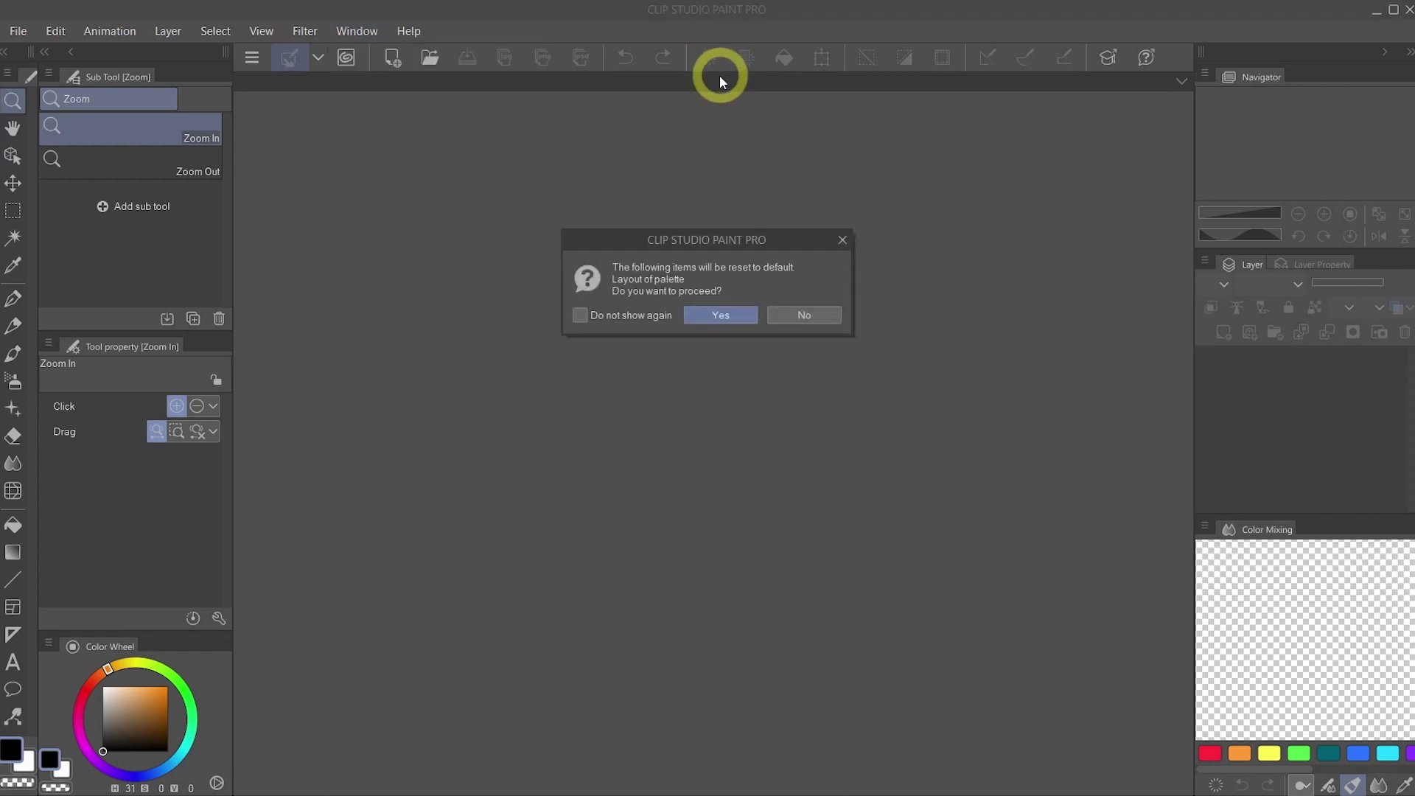
left_click(722, 315)
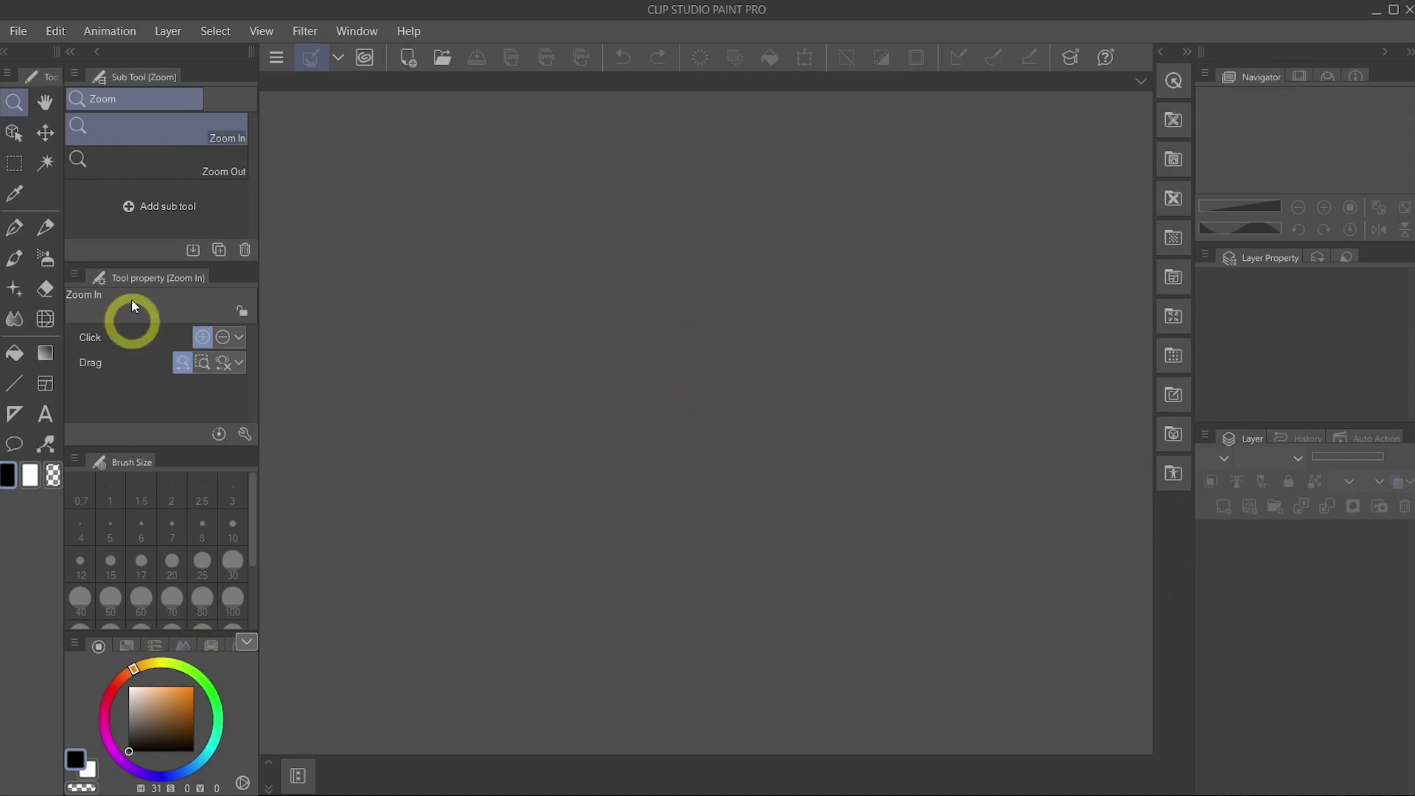
Reload the 'clean very clean' workspace from Window > Workspace.
left_click(367, 34)
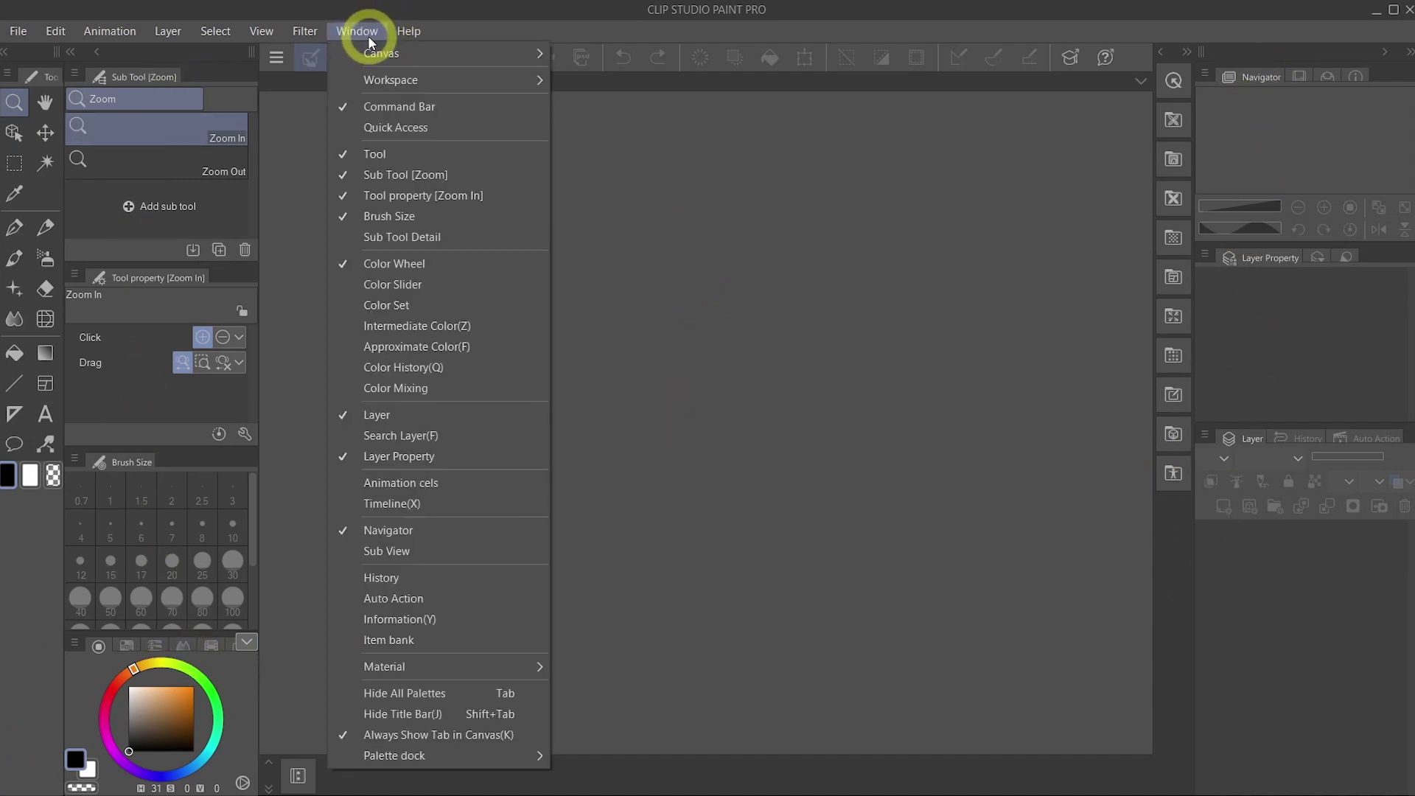
mouse_move(382, 77)
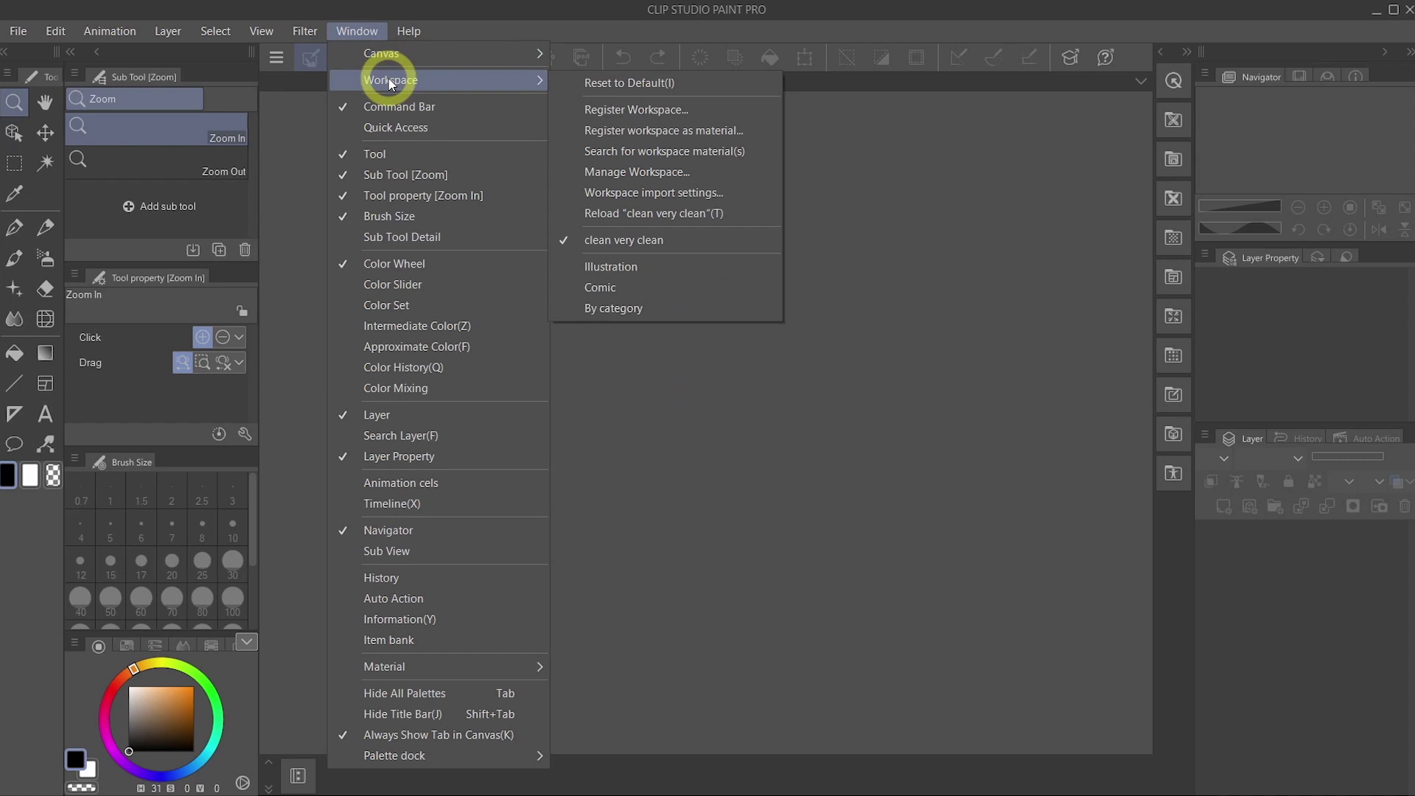
left_click(737, 212)
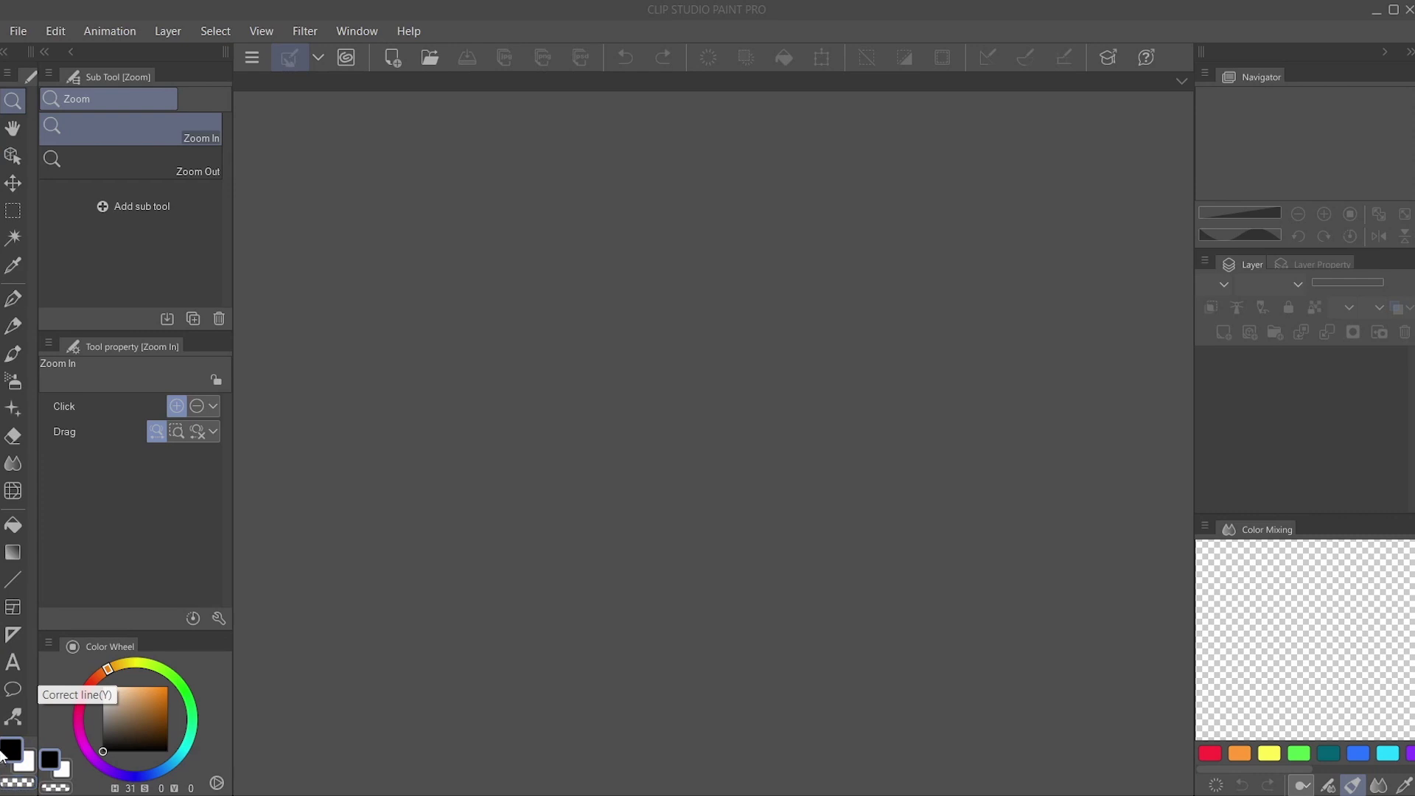
Make white the active drawing colour using the white colour swatch.
left_click(27, 769)
Switch back to black and browse the Thick paint, India ink and Watercolor brush groups.
left_click(11, 750)
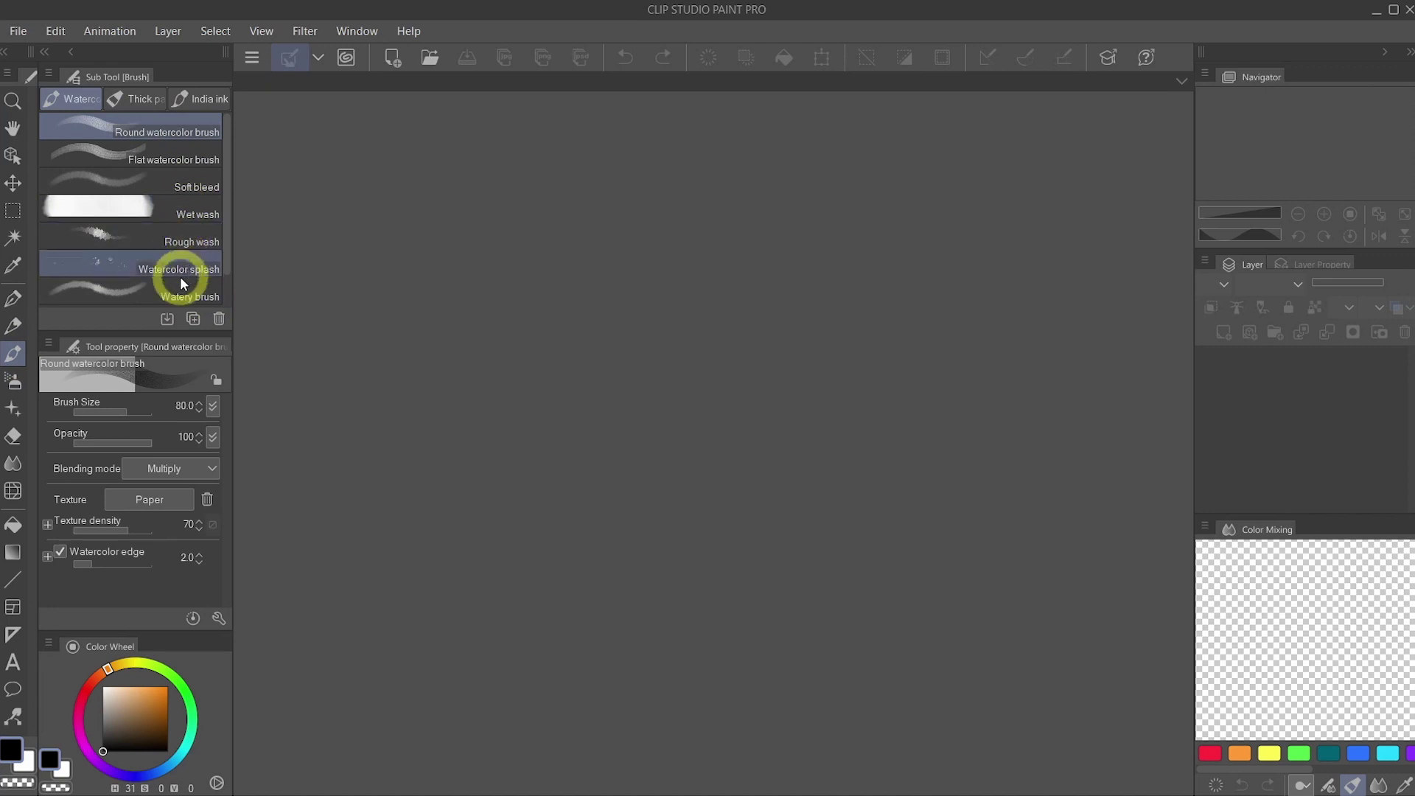
left_click(140, 101)
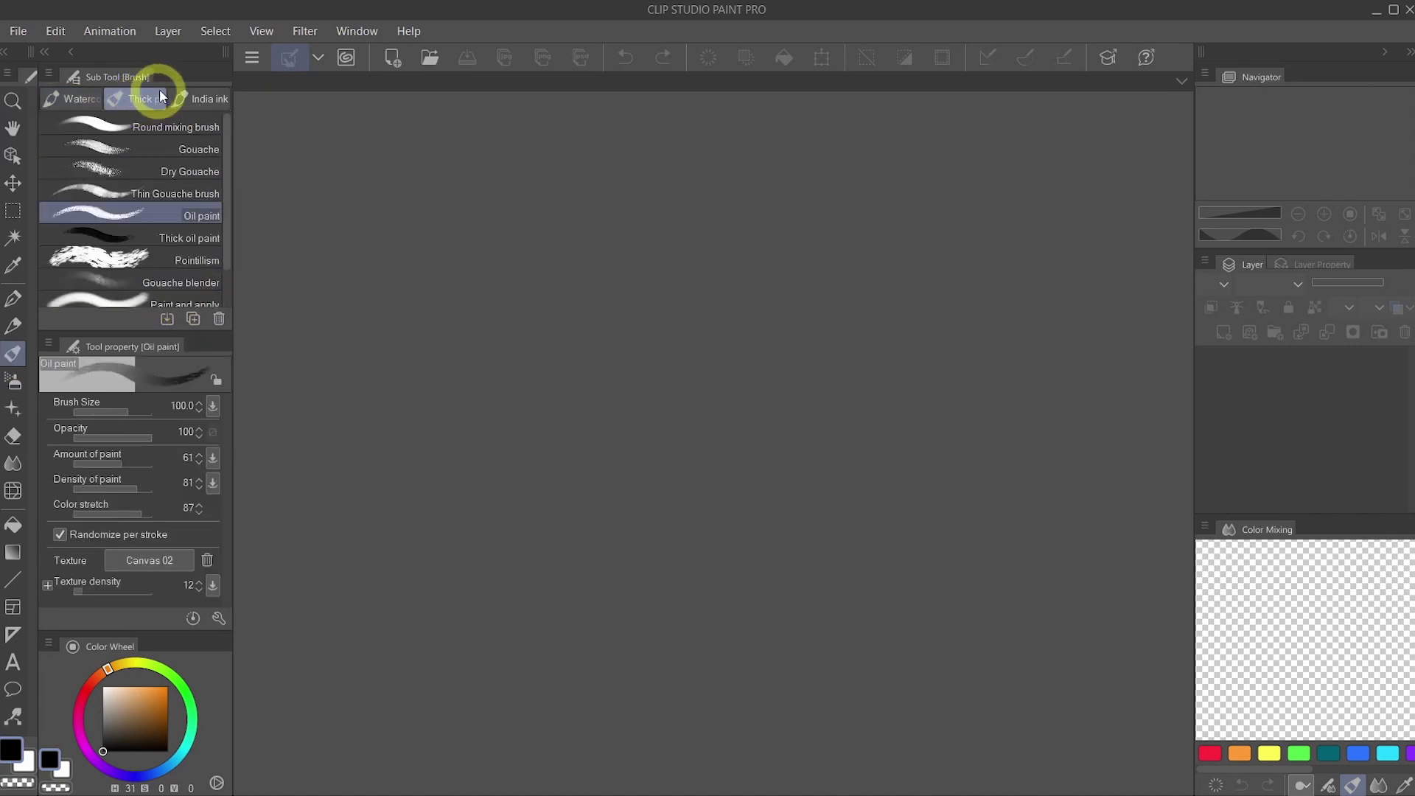
left_click(207, 101)
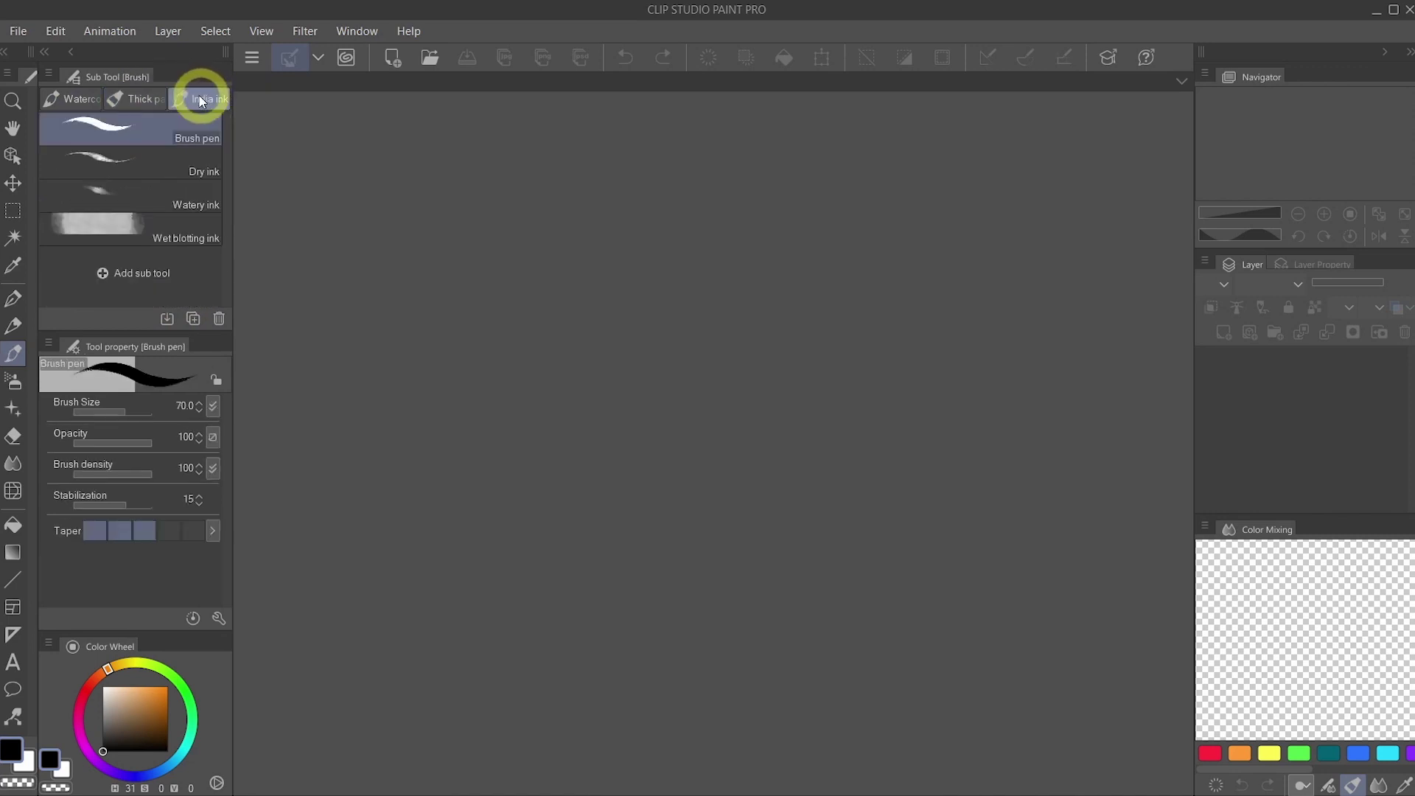
left_click(79, 101)
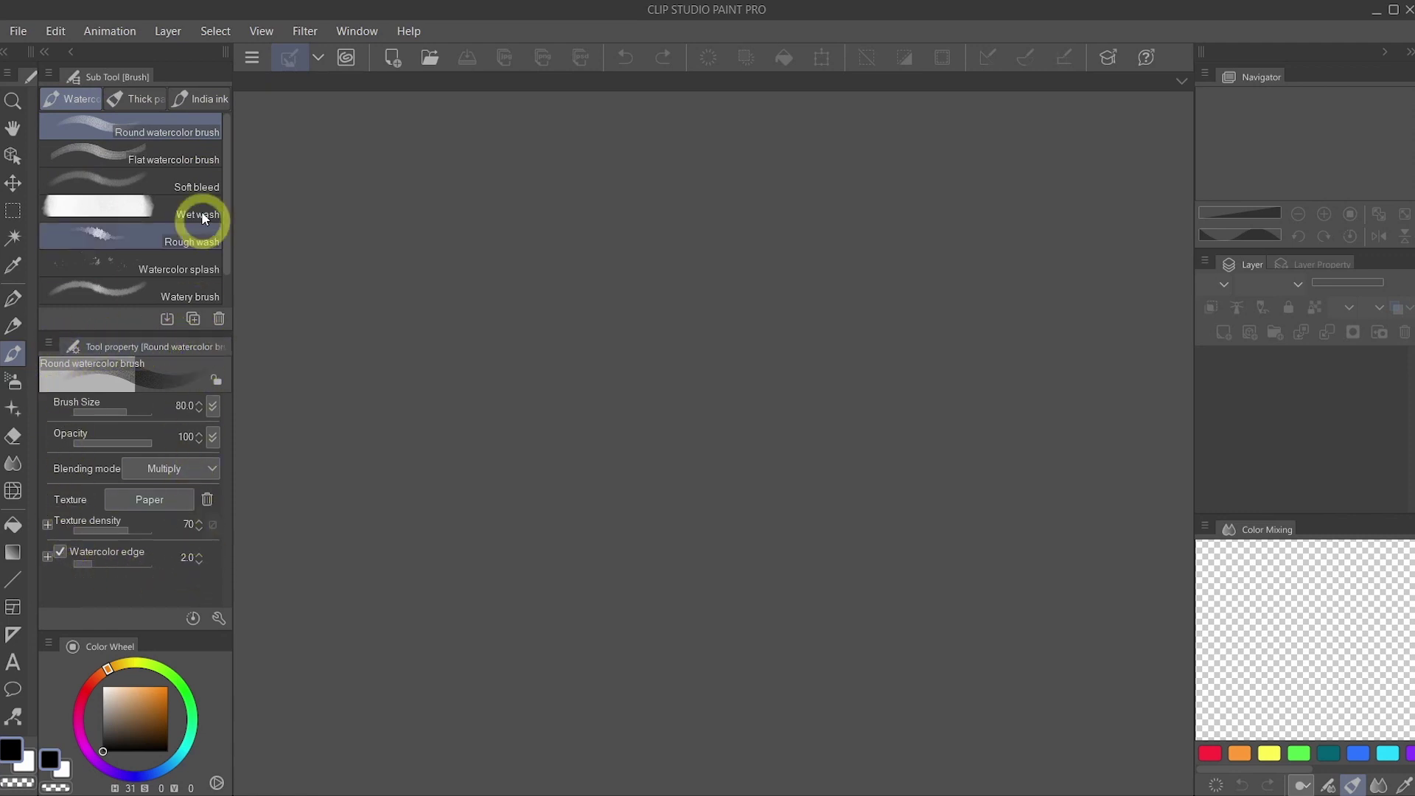
Try Flat watercolor, Wet wash, Rough wash and Watercolor splash, ending on Watery brush.
left_click(200, 162)
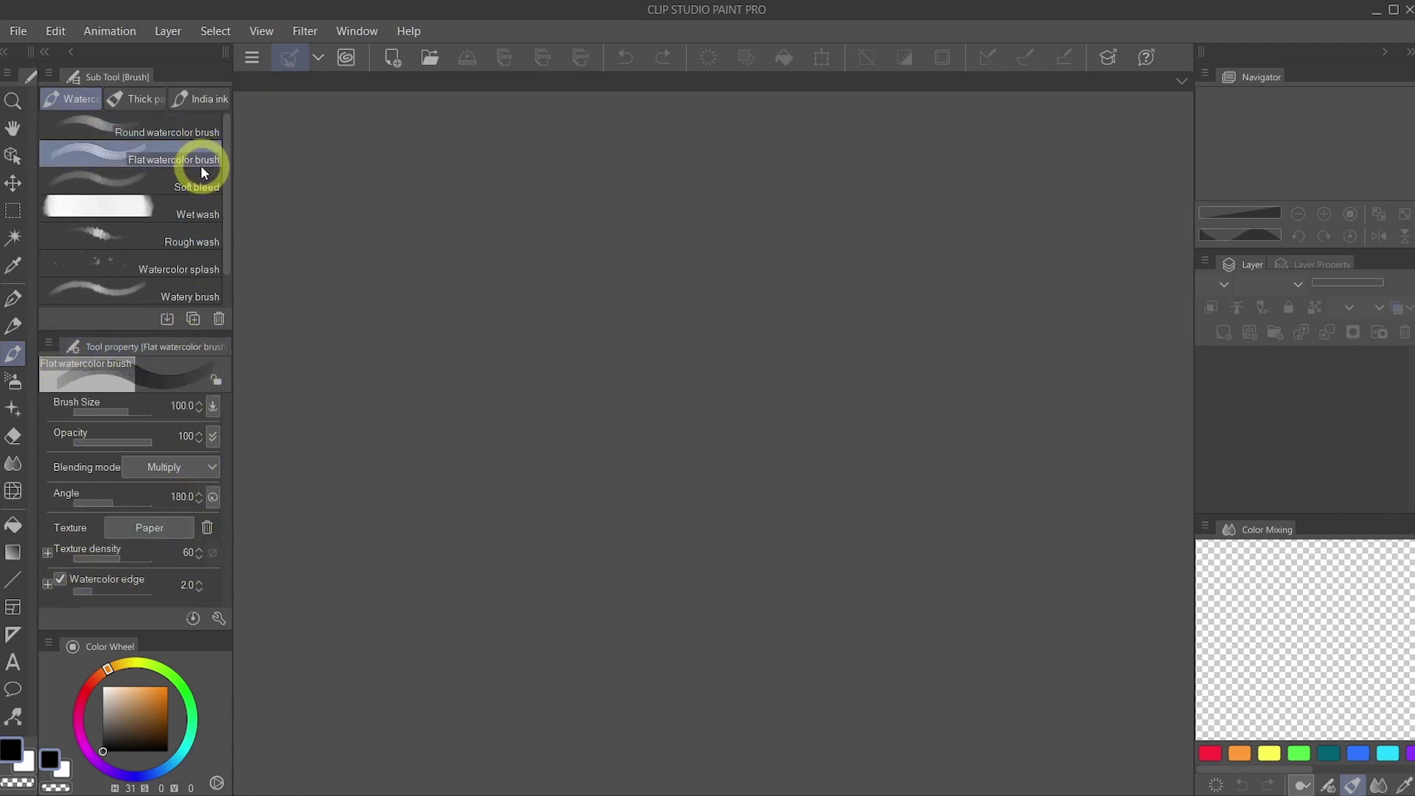
left_click(196, 214)
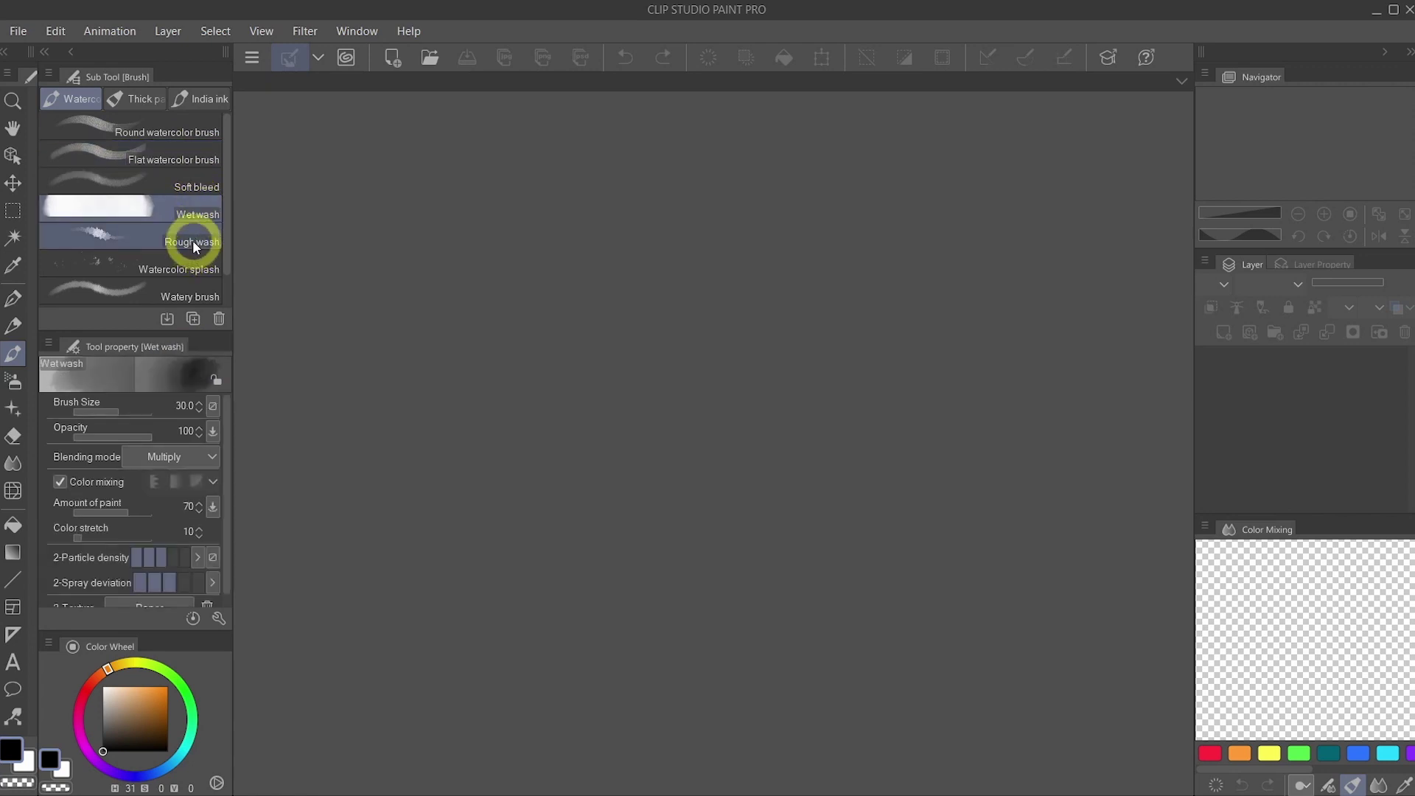
left_click(193, 242)
left_click(193, 272)
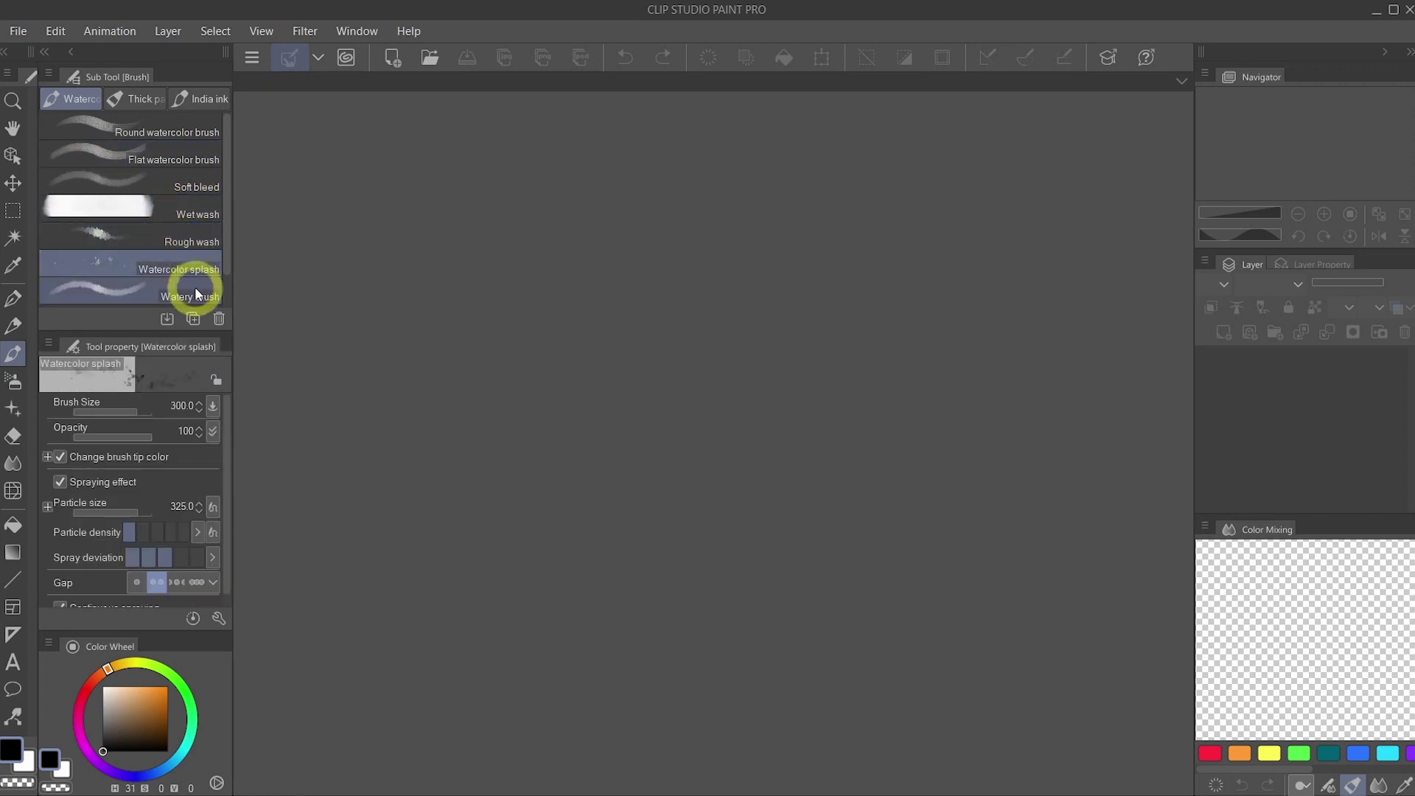
left_click(193, 297)
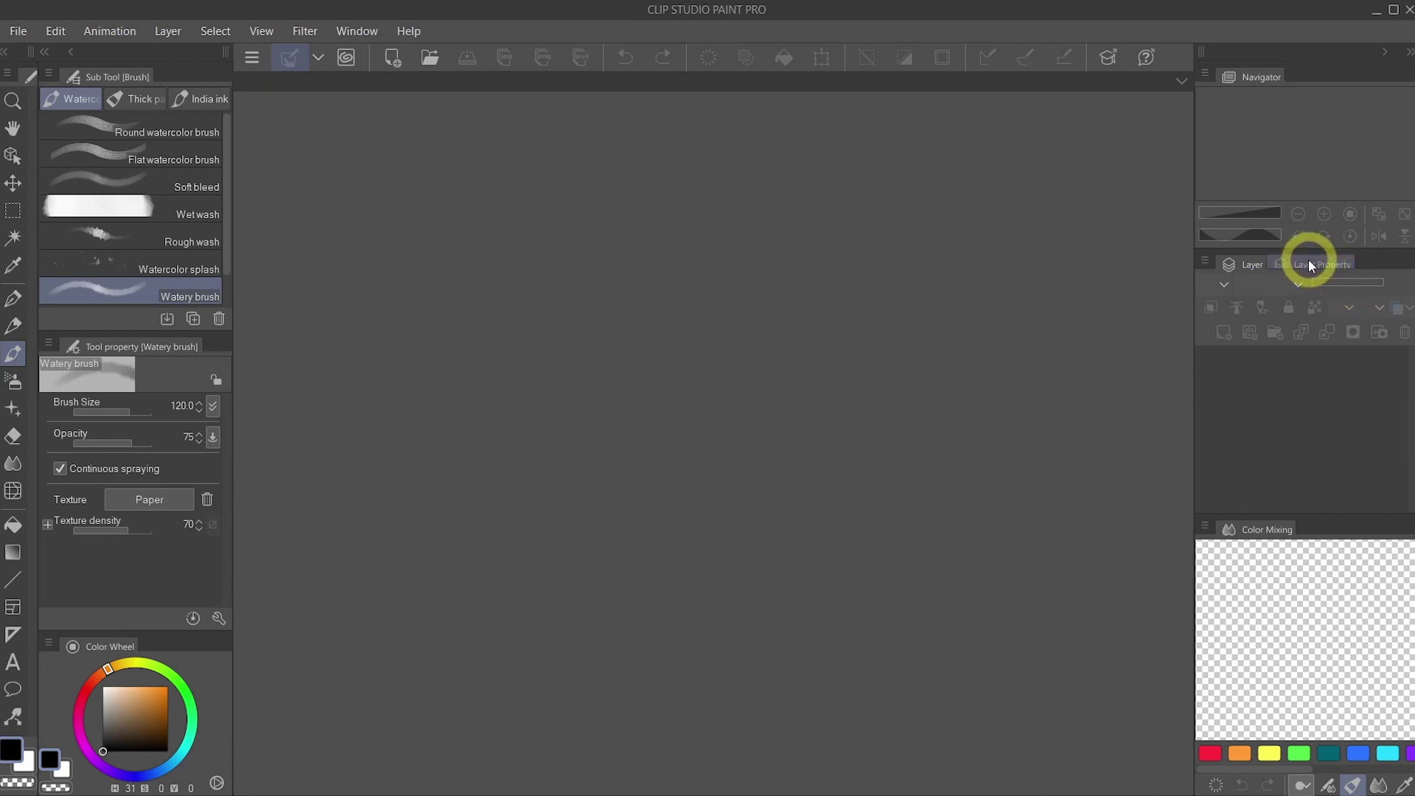
Switch the right-side palette group from the Layer palette to the Layer Property palette.
left_click(1318, 264)
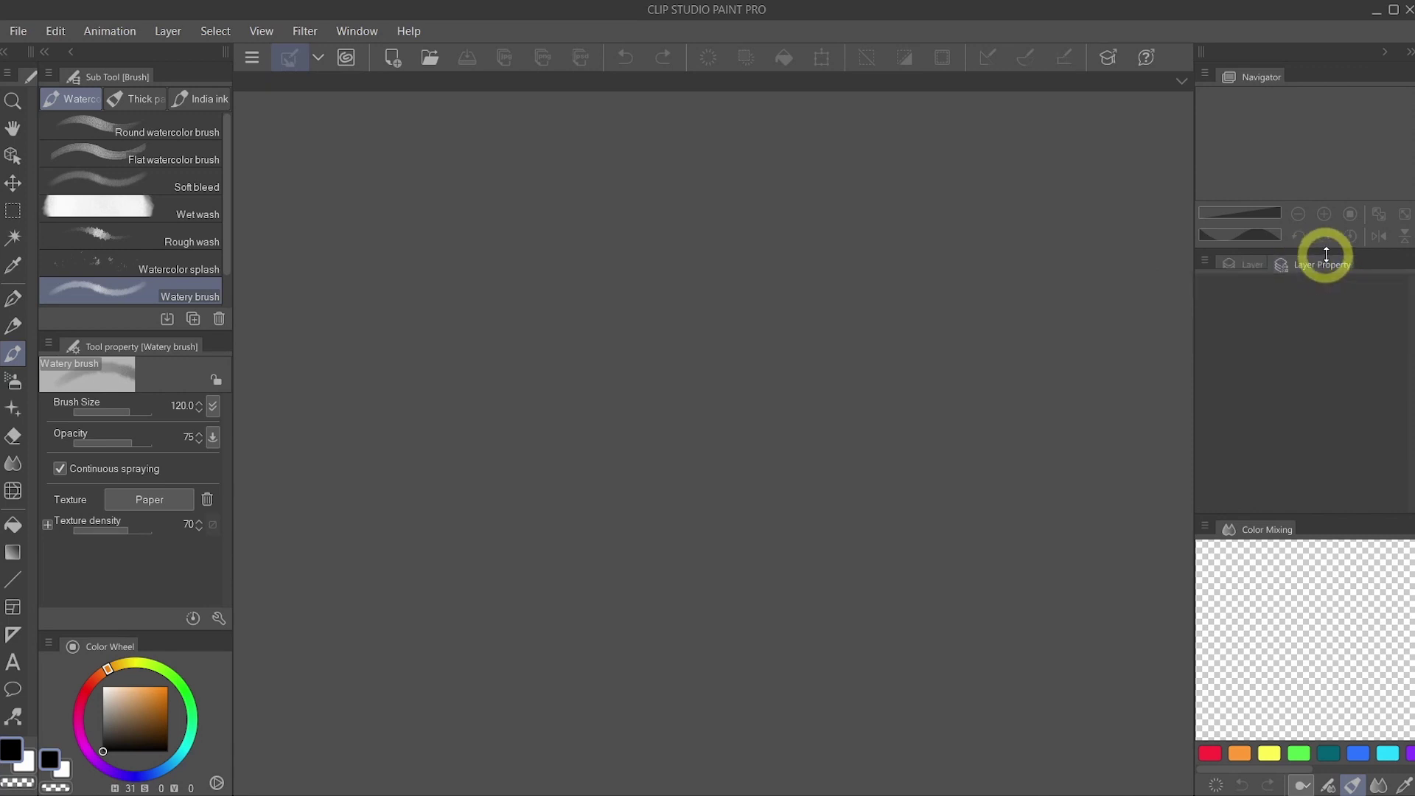